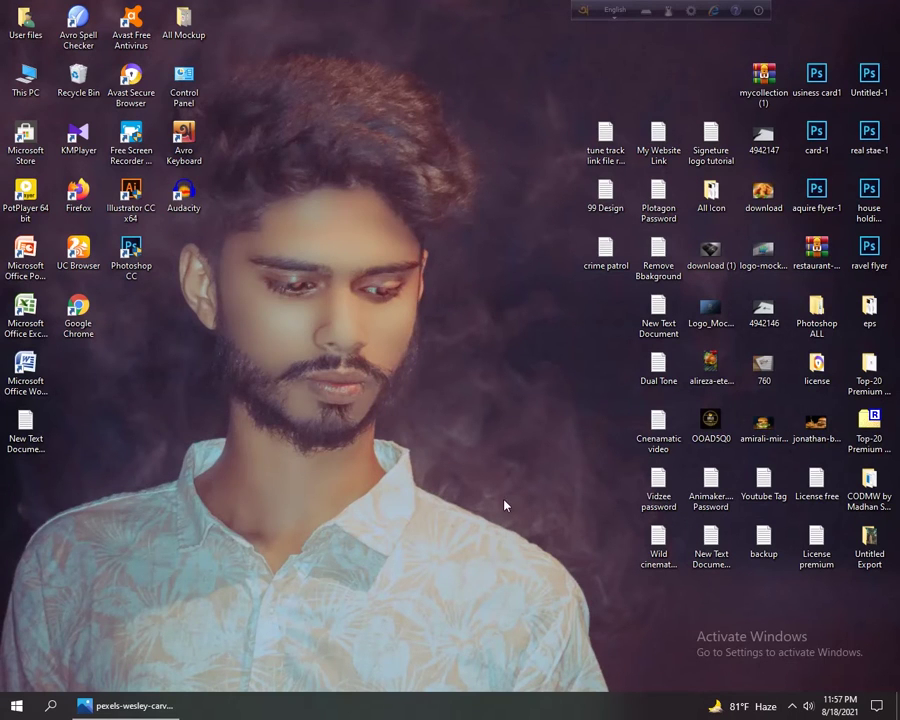
Step: Restore the minimized Photos viewer showing pexels-wesley-carvalho-41279412.jpg
left_click(150, 705)
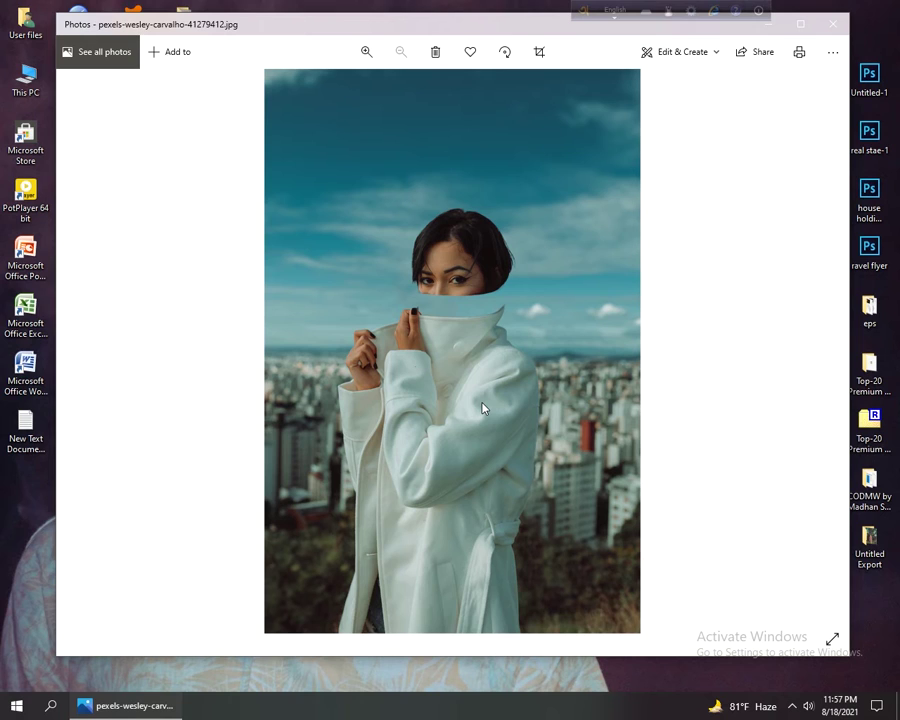
Step: Hide the Photos viewer with Win+D to reveal the desktop
key("super+d")
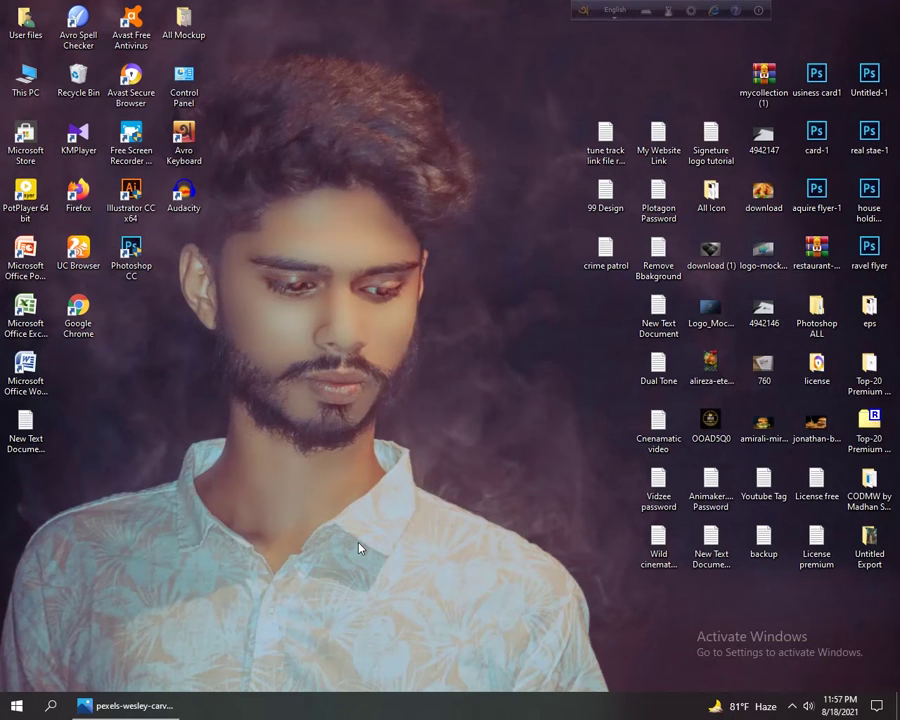
Step: Launch Photoshop, open pexels-wesley-carvalho-4127941.jpg, and switch to the Lasso tool
double_click(131, 250)
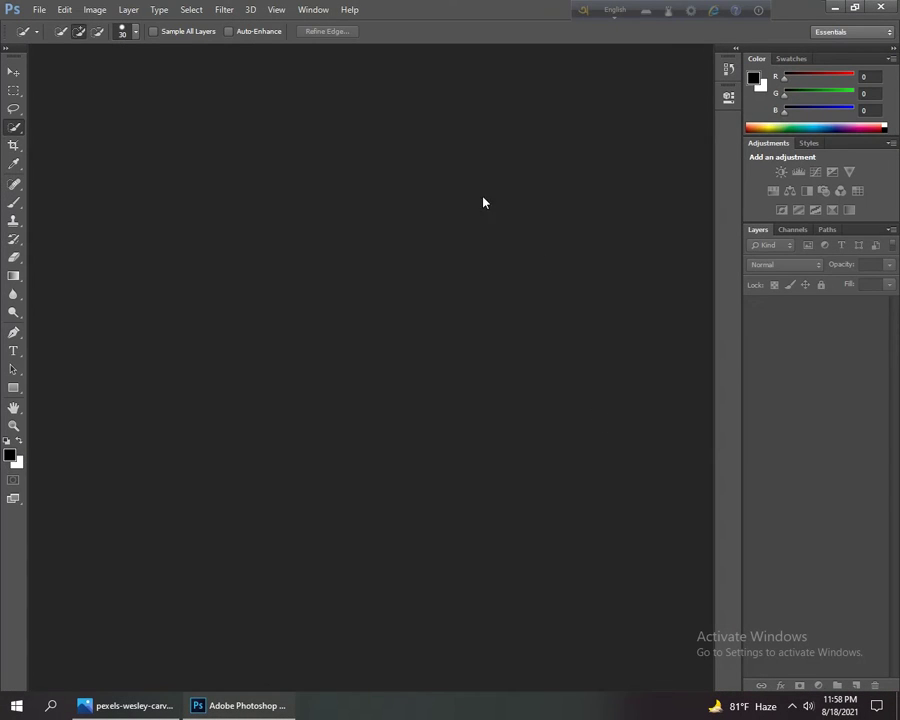
left_click(42, 12)
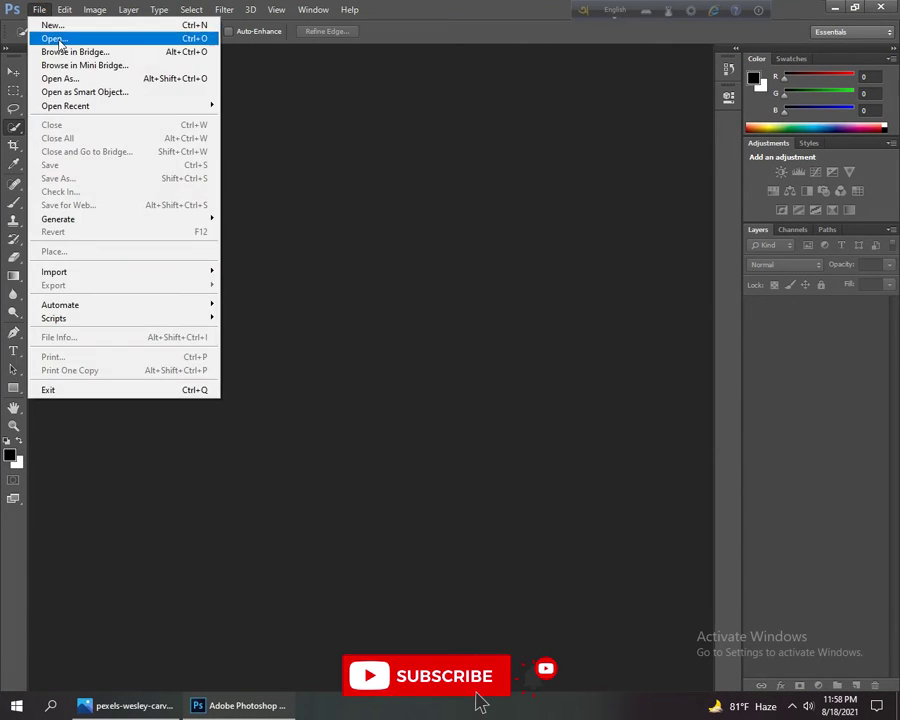
left_click(50, 37)
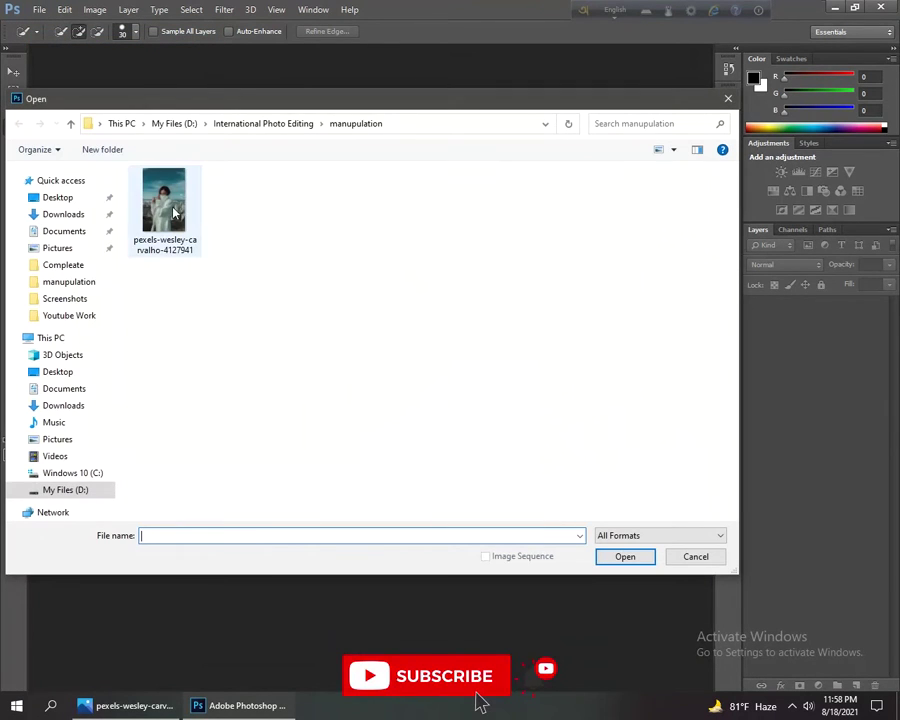
left_click(164, 202)
left_click(620, 556)
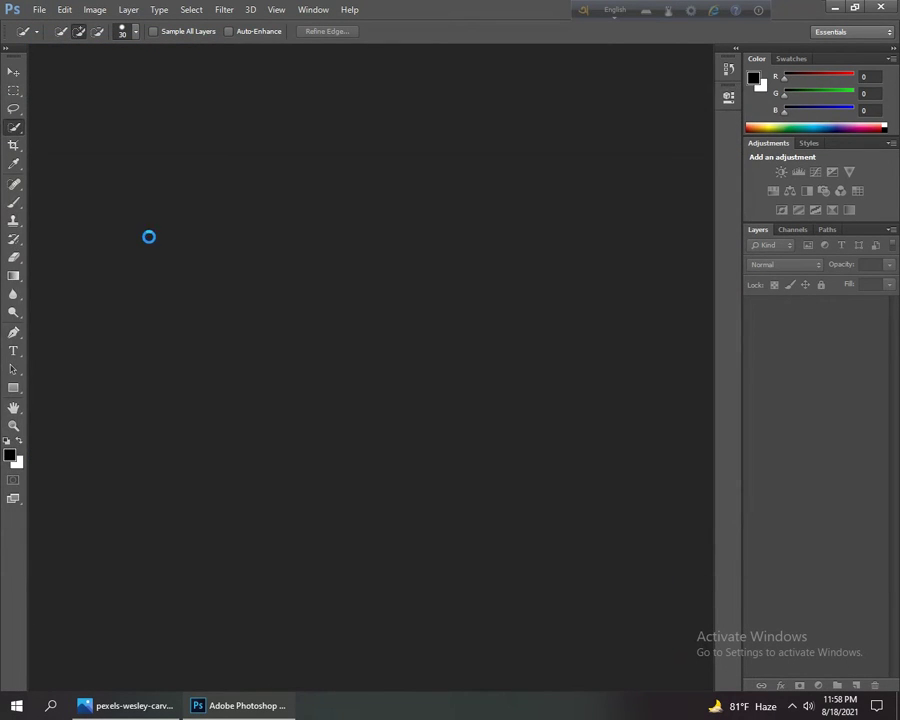
left_click(13, 71)
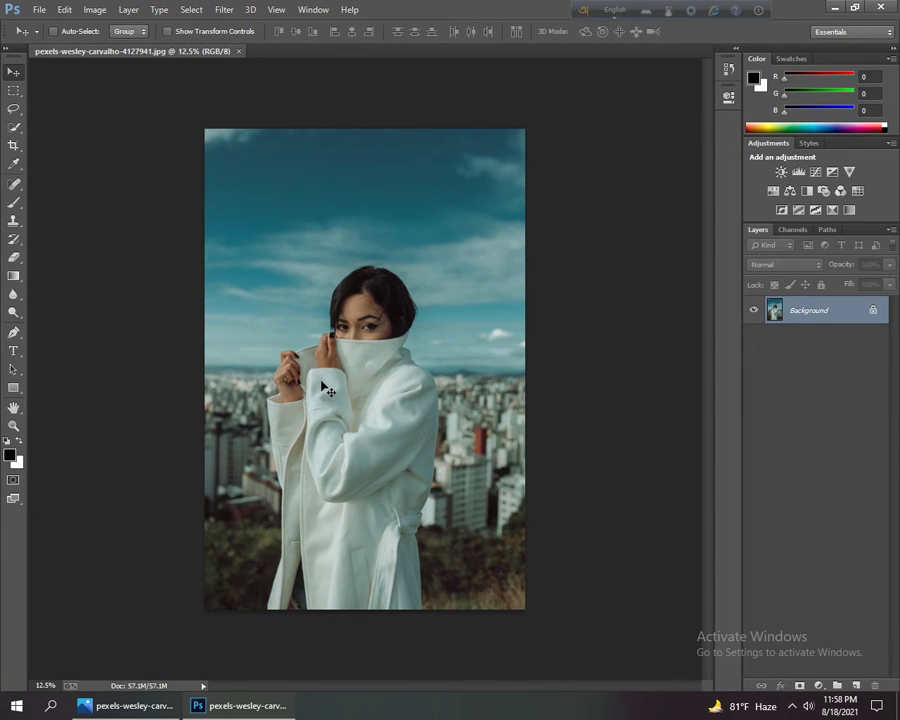
left_click(14, 110)
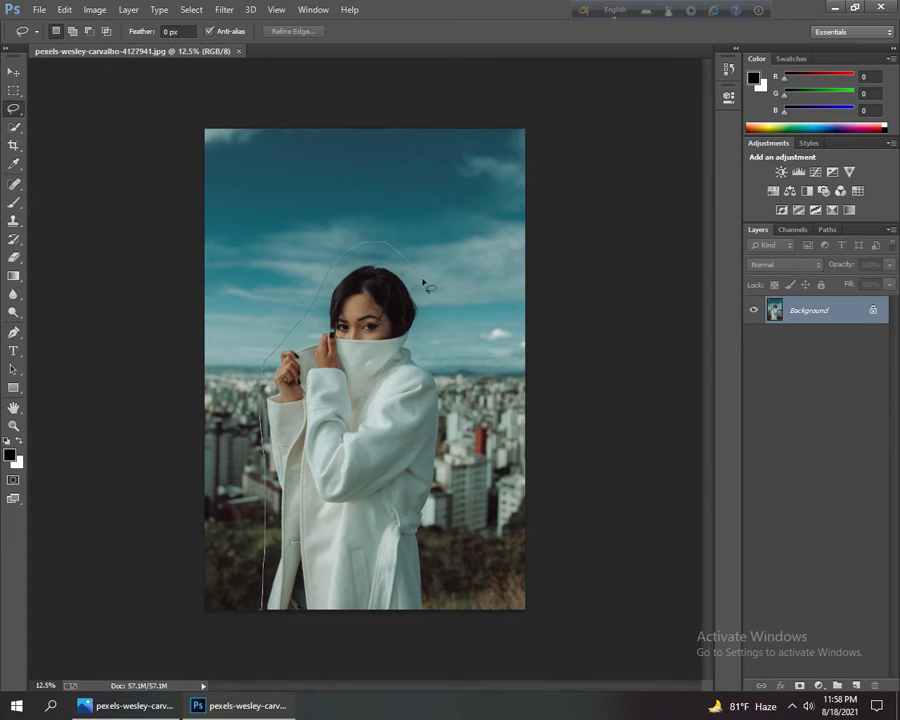
Step: Lasso around the woman and Content-Aware fill her area at 100%
mouse_move(428, 287)
left_mouse_down()
mouse_move(456, 540)
mouse_move(408, 613)
mouse_move(265, 608)
left_mouse_up()
right_click(342, 101)
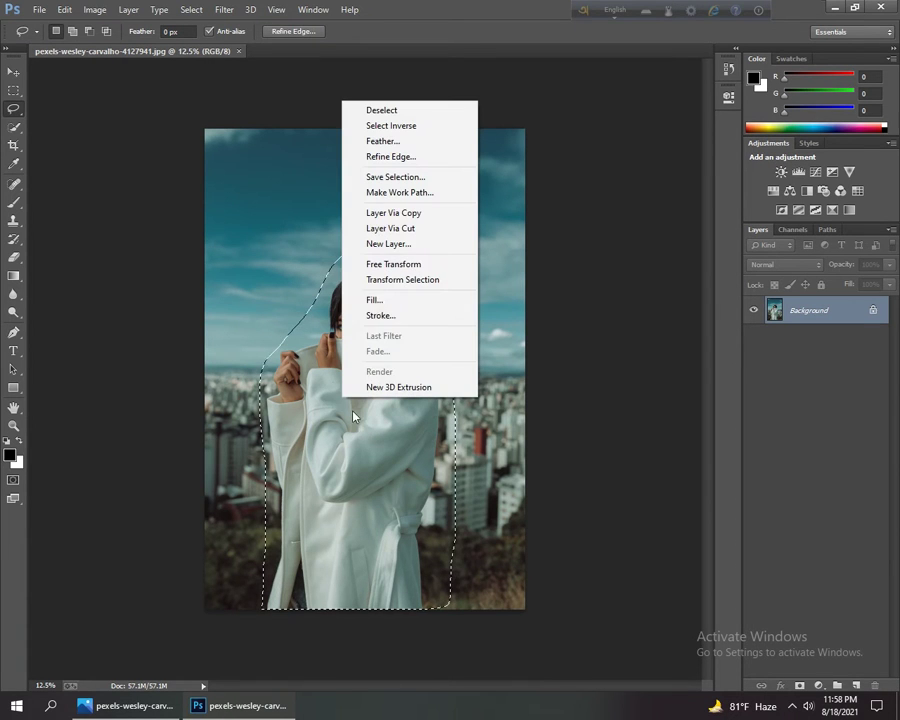
left_click(379, 302)
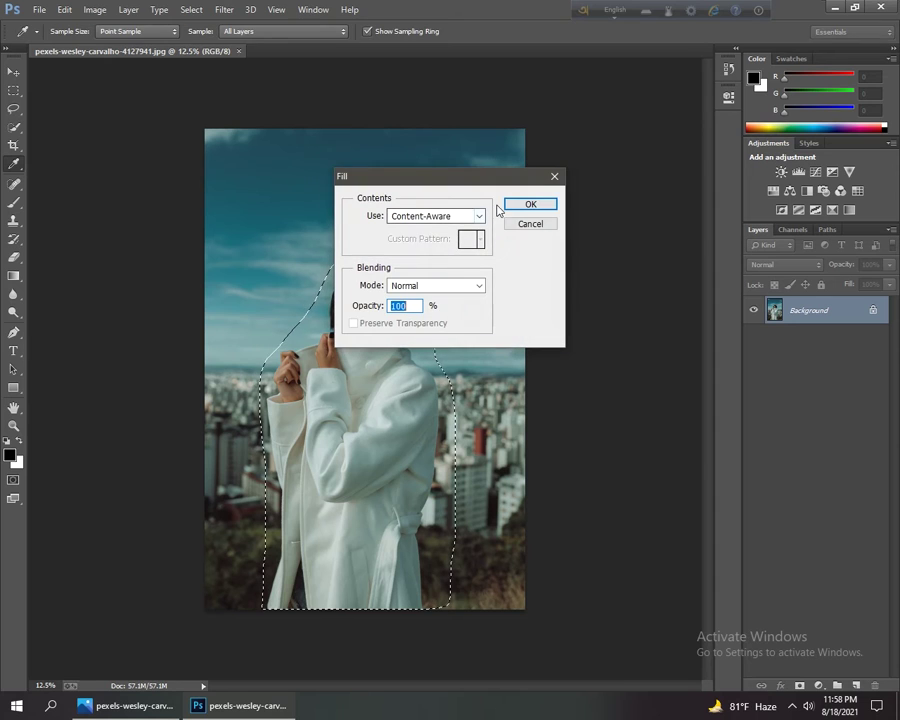
left_click(520, 205)
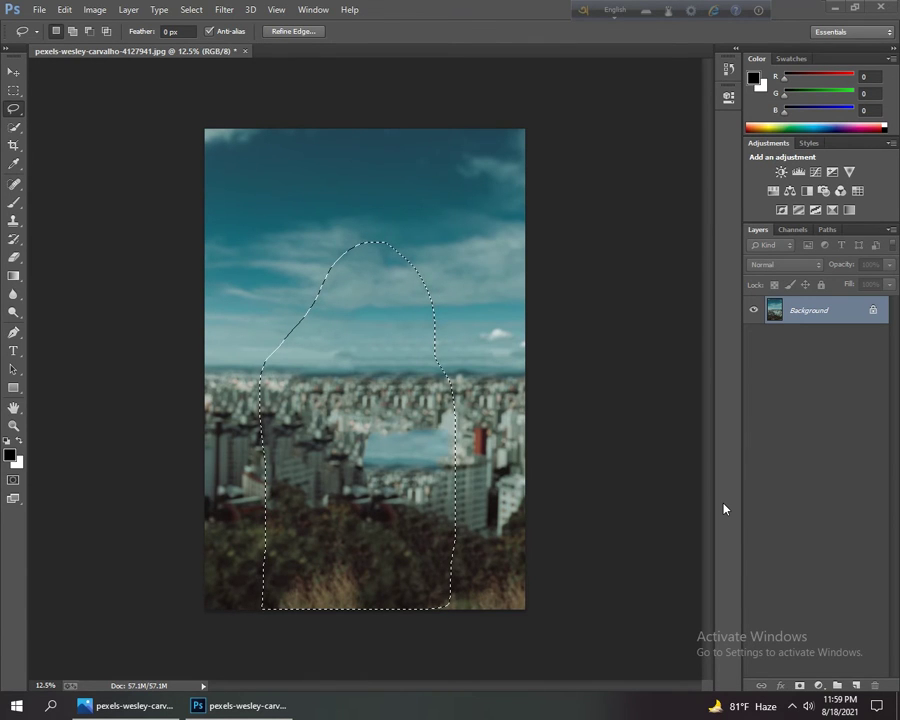
right_click(372, 311)
Step: Lasso the leftover blue smear among the buildings, Content-Aware fill it, then deselect
left_click(371, 313)
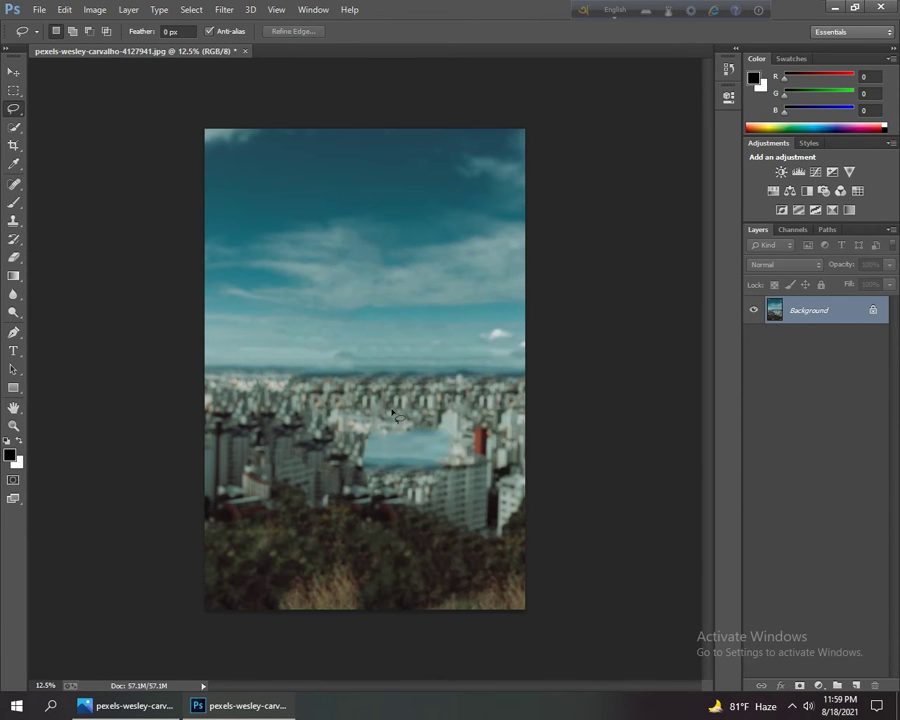
left_click_drag(360, 418, 358, 441)
left_click_drag(370, 419, 362, 418)
right_click(390, 414)
left_click(420, 315)
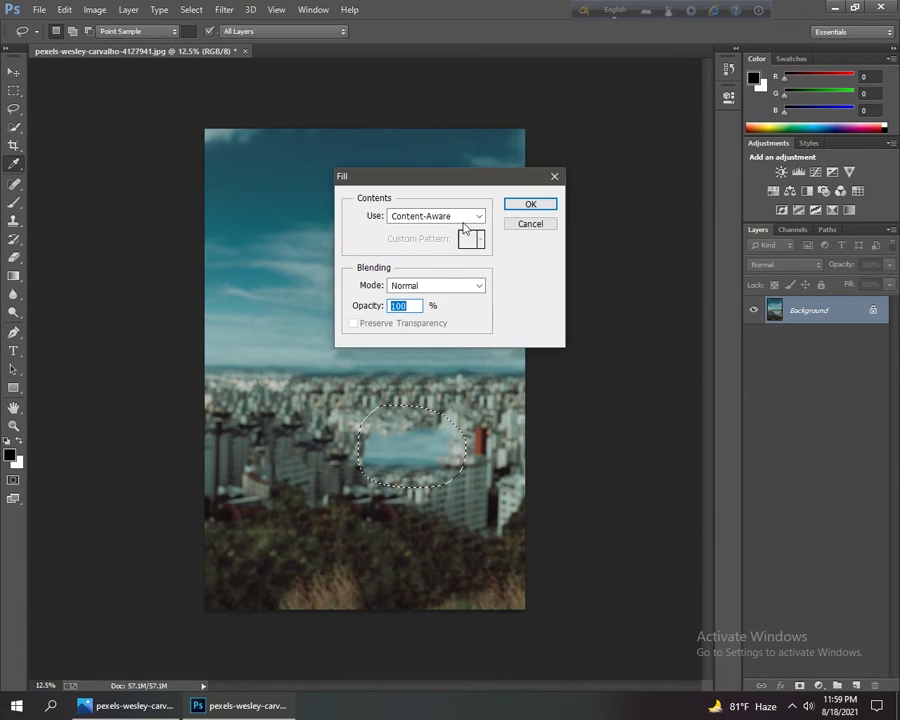
left_click(528, 204)
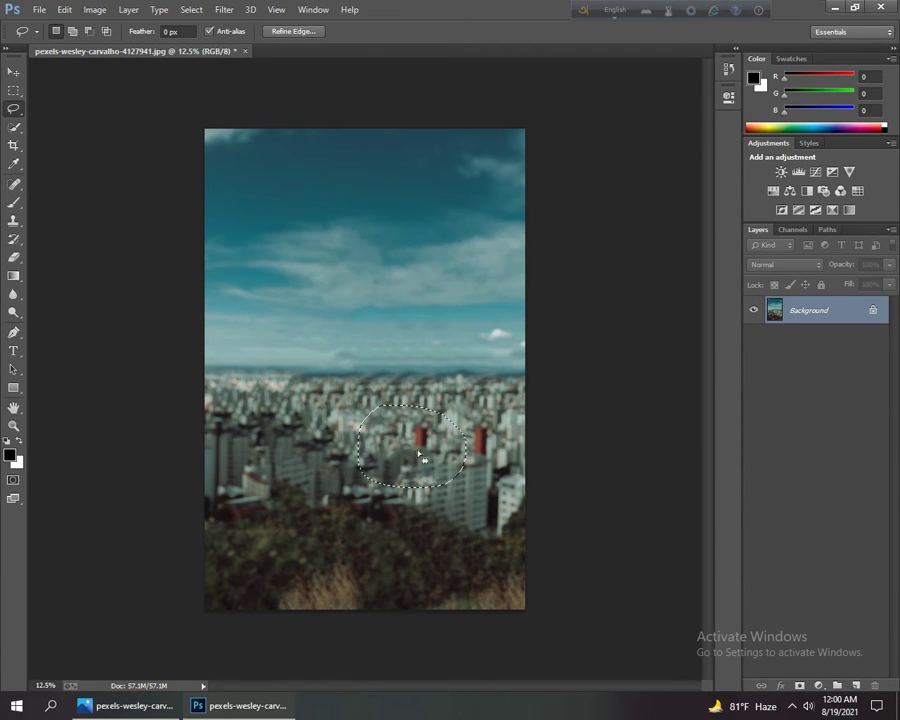
right_click(418, 455)
left_click(466, 152)
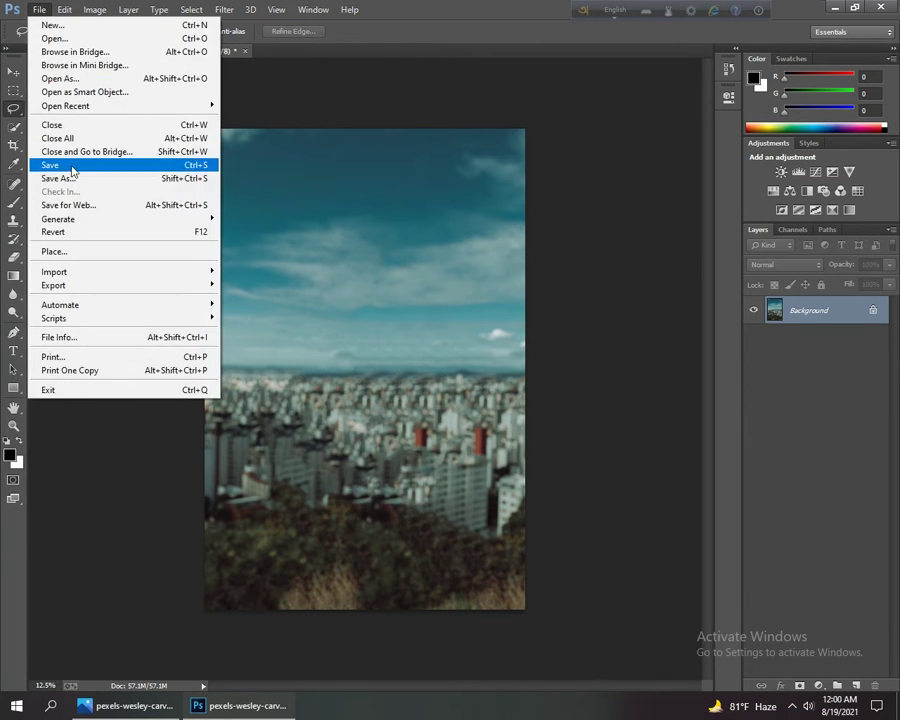
left_click(80, 177)
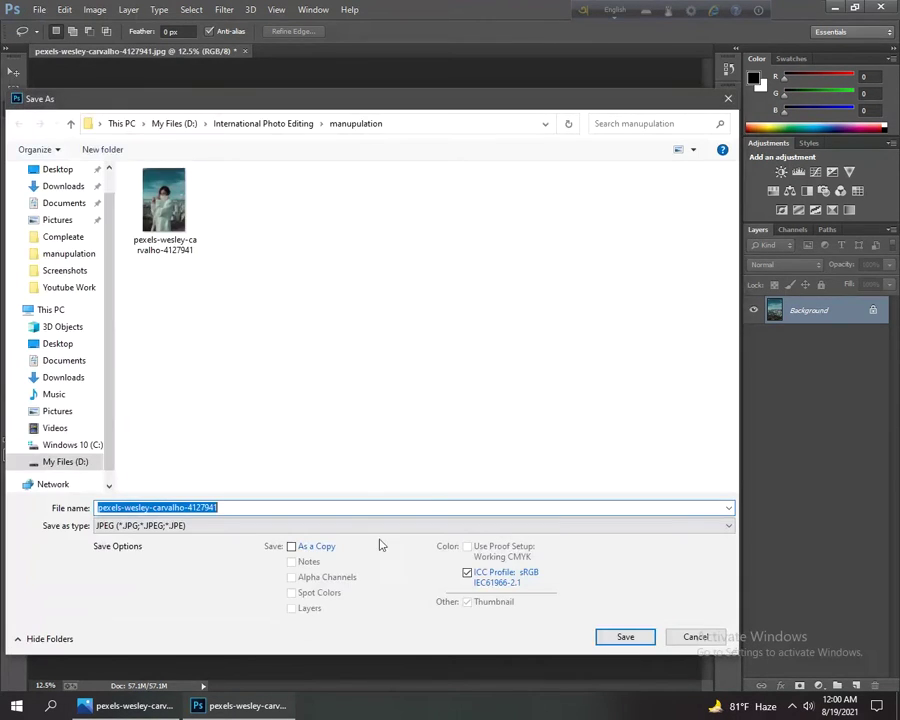
Step: Cancel the Save As dialog and close the cleaned background without saving
left_click(339, 506)
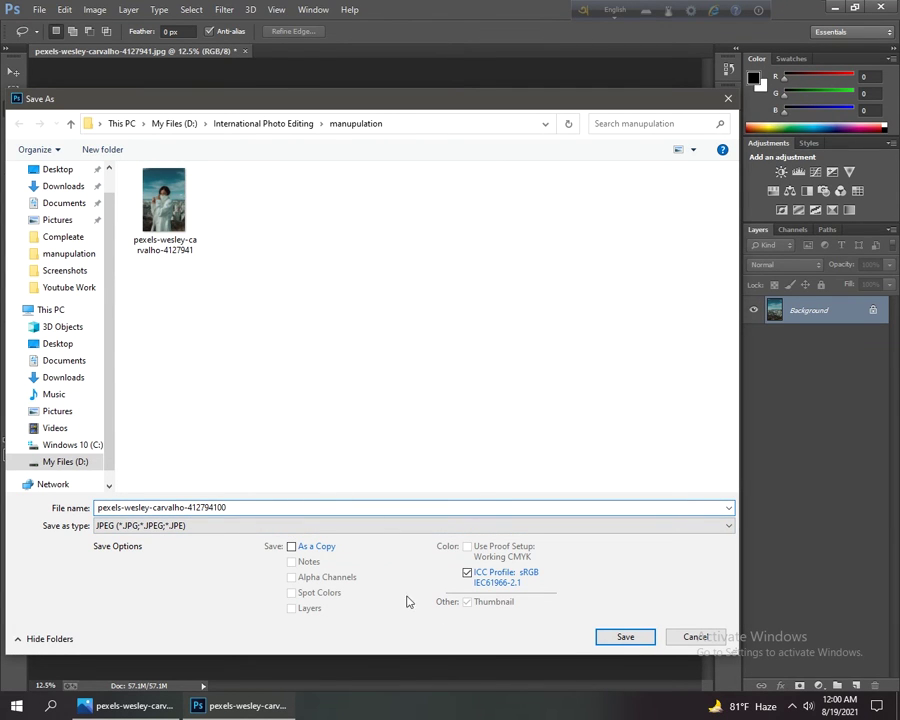
left_click(606, 637)
left_click(244, 51)
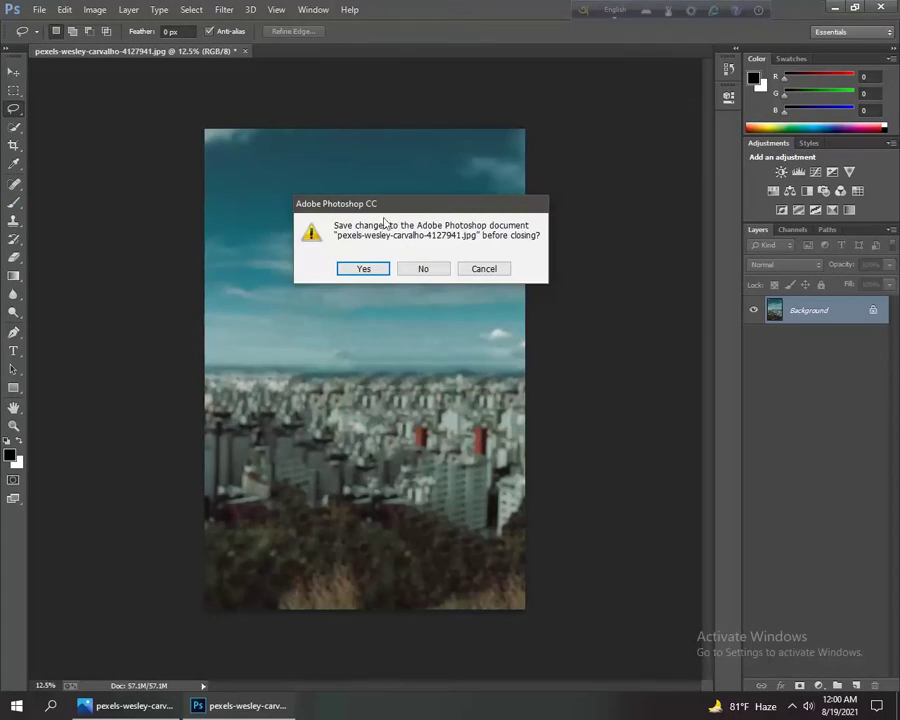
left_click(421, 269)
Step: Reopen the original pexels-wesley-carvalho-4127941.jpg and pick the Quick Selection tool
left_click(39, 9)
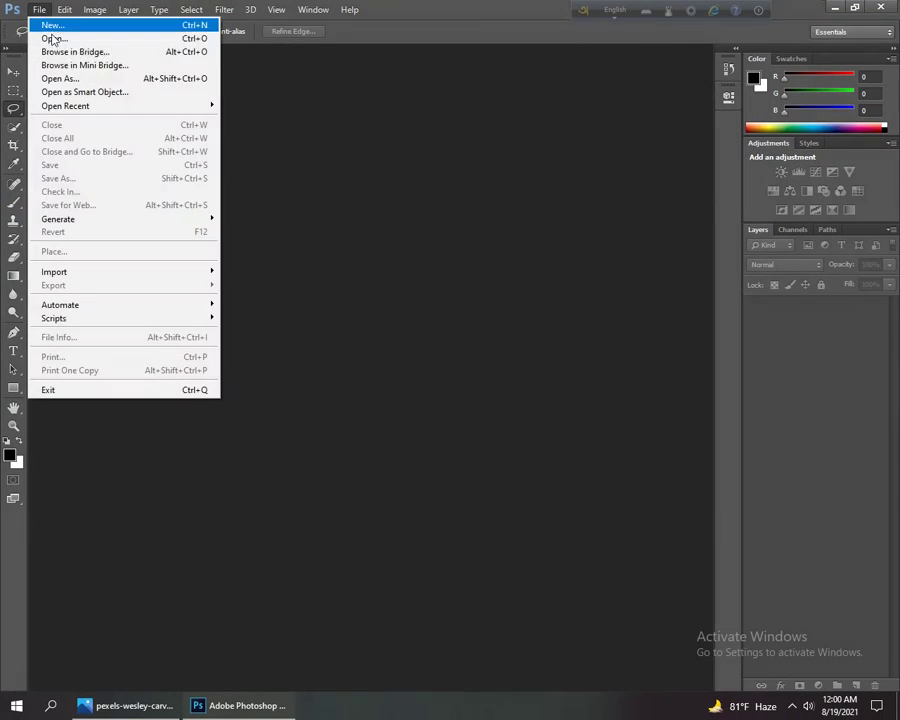
left_click(55, 38)
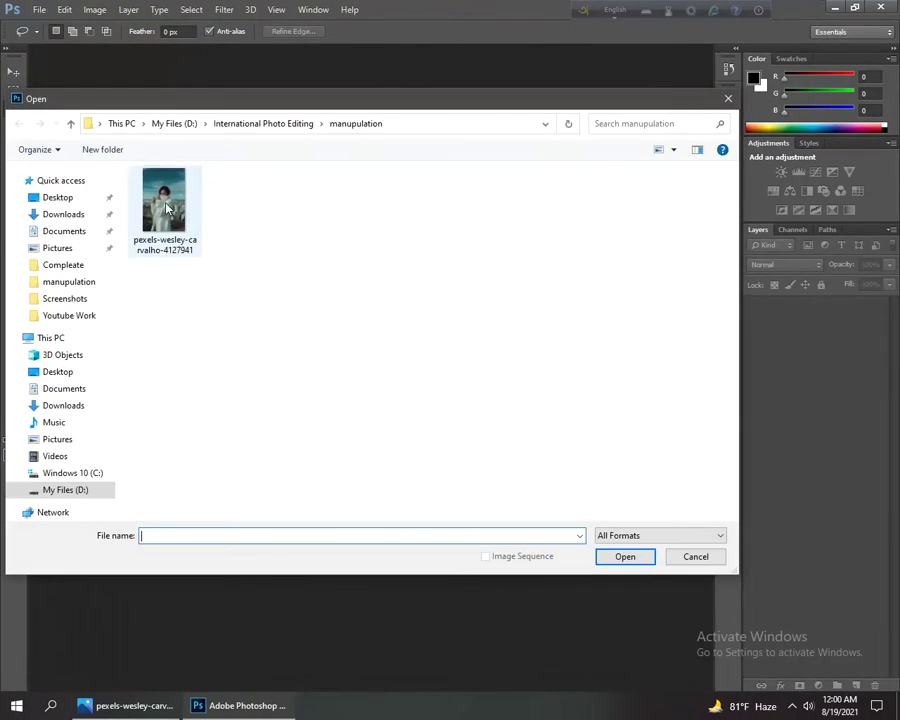
left_click(166, 206)
left_click(612, 554)
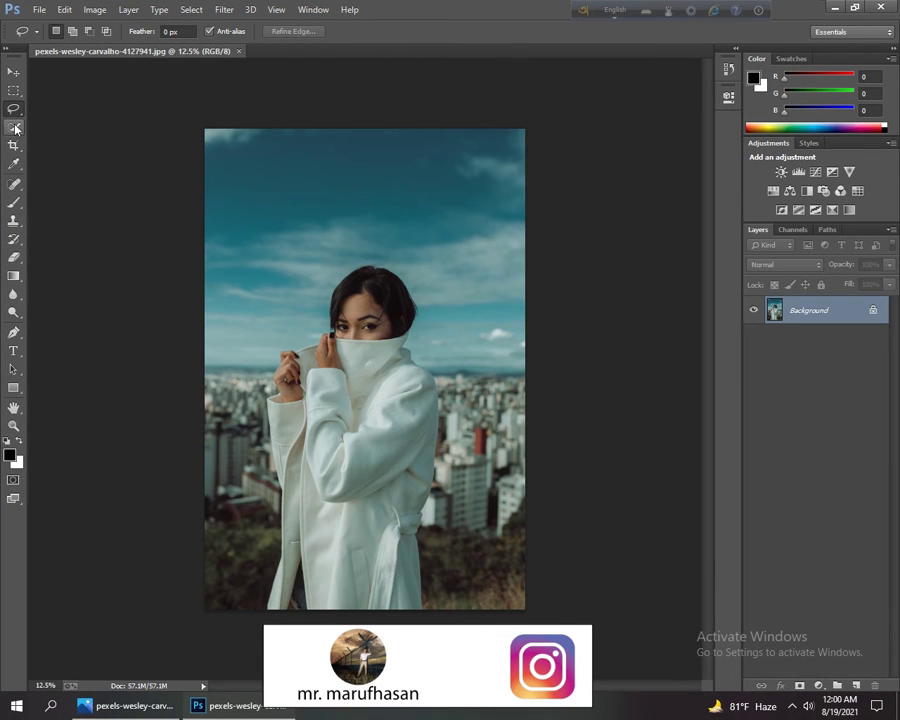
left_click_drag(15, 128, 44, 127)
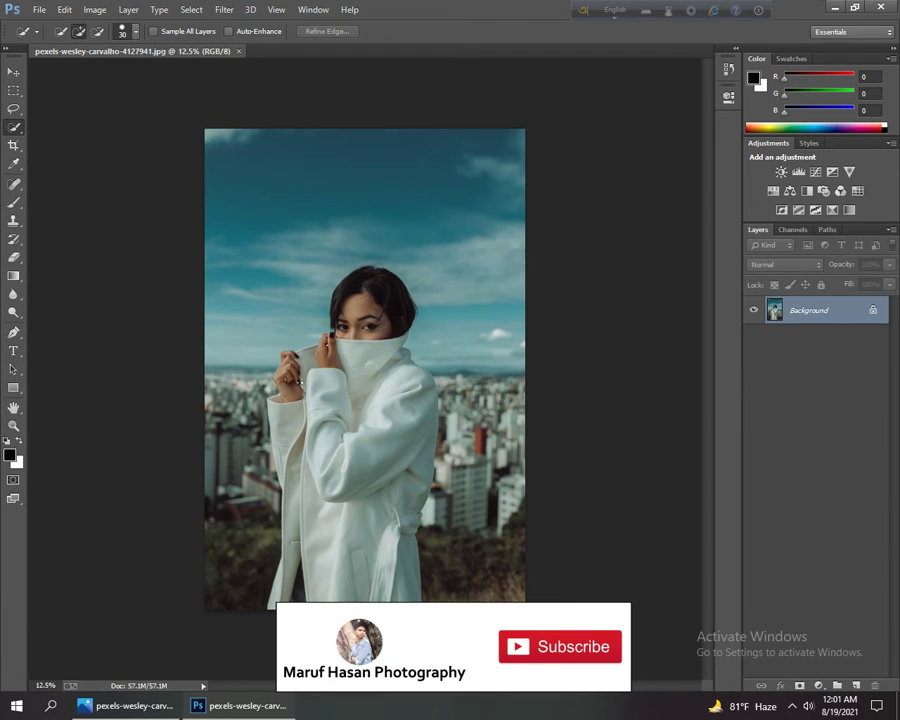
Step: Quick-select the woman and her white coat, adding the lower coat flap, raised hand and shoulder
left_click_drag(295, 596, 406, 590)
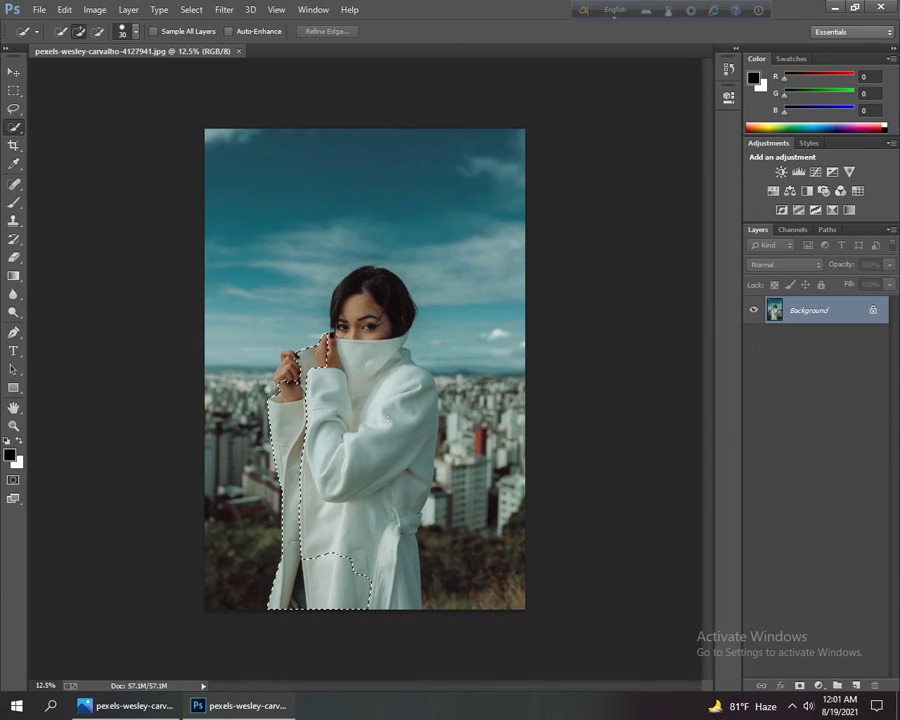
left_click(406, 590)
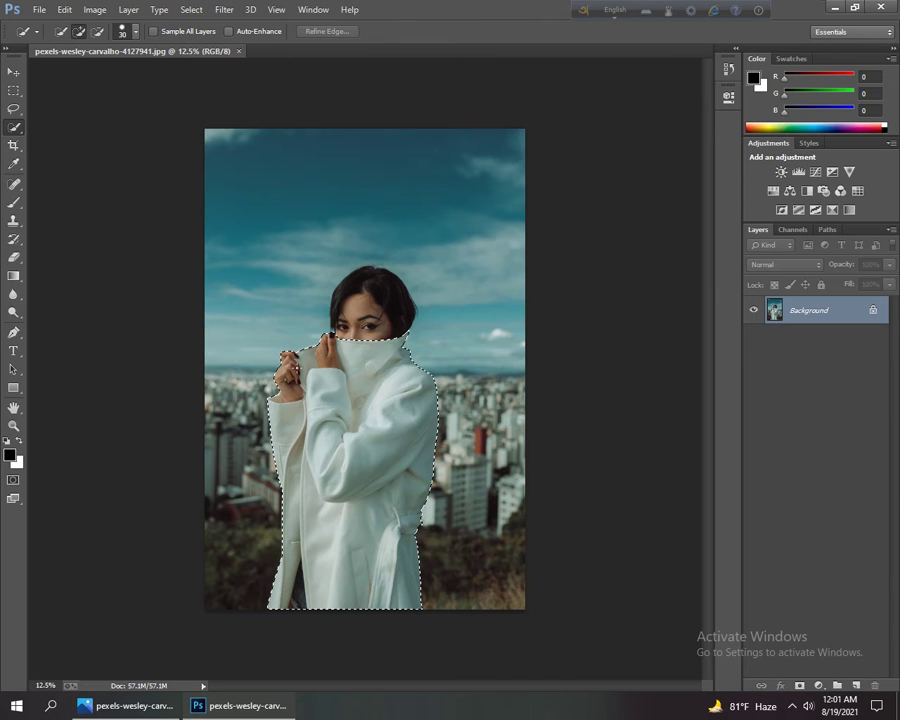
left_click(310, 372)
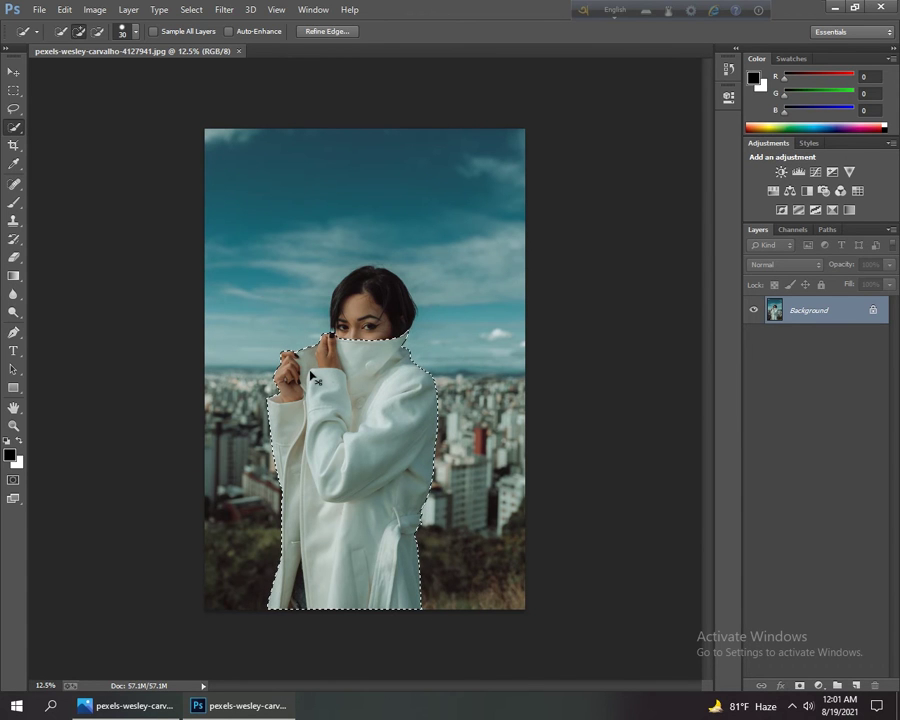
key("ctrl+plus")
key("ctrl+plus")
key("ctrl+plus")
key("ctrl+plus")
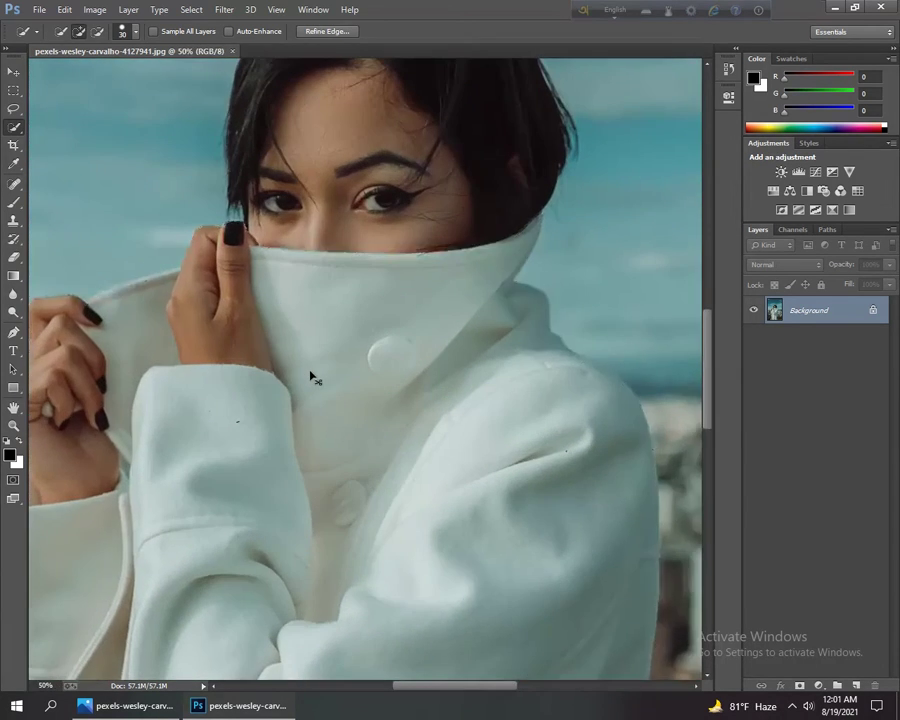
scroll(326, 254, "down", 15)
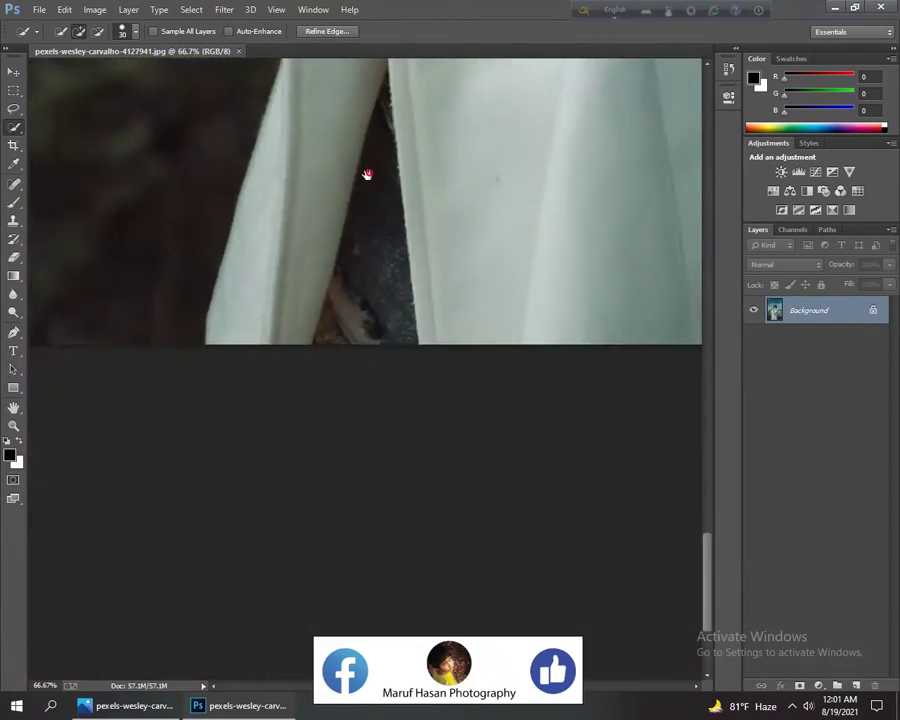
left_click_drag(367, 175, 472, 231)
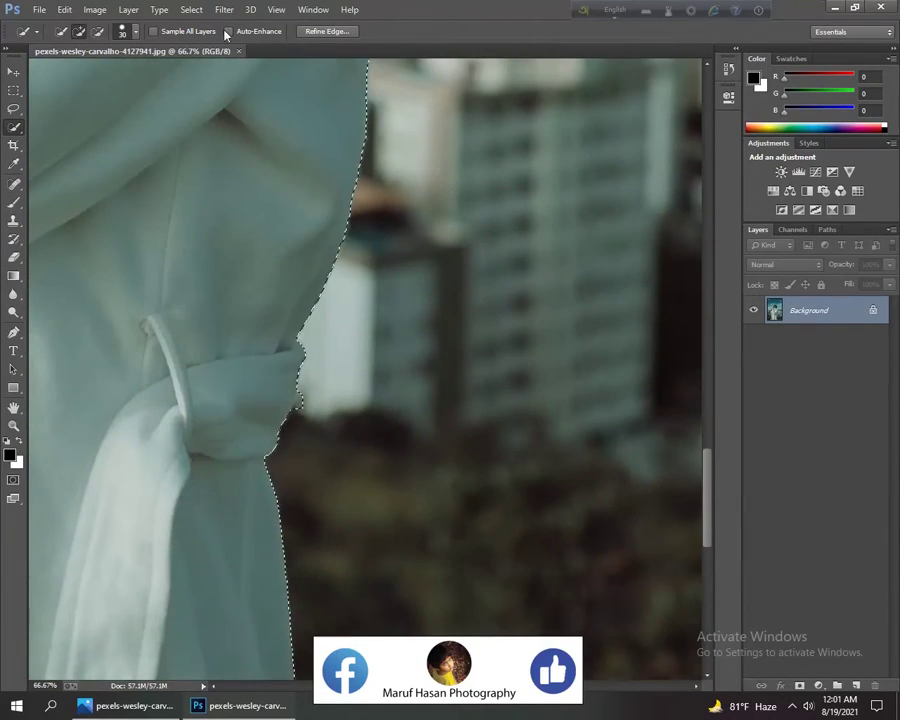
scroll(305, 402, "up", 10)
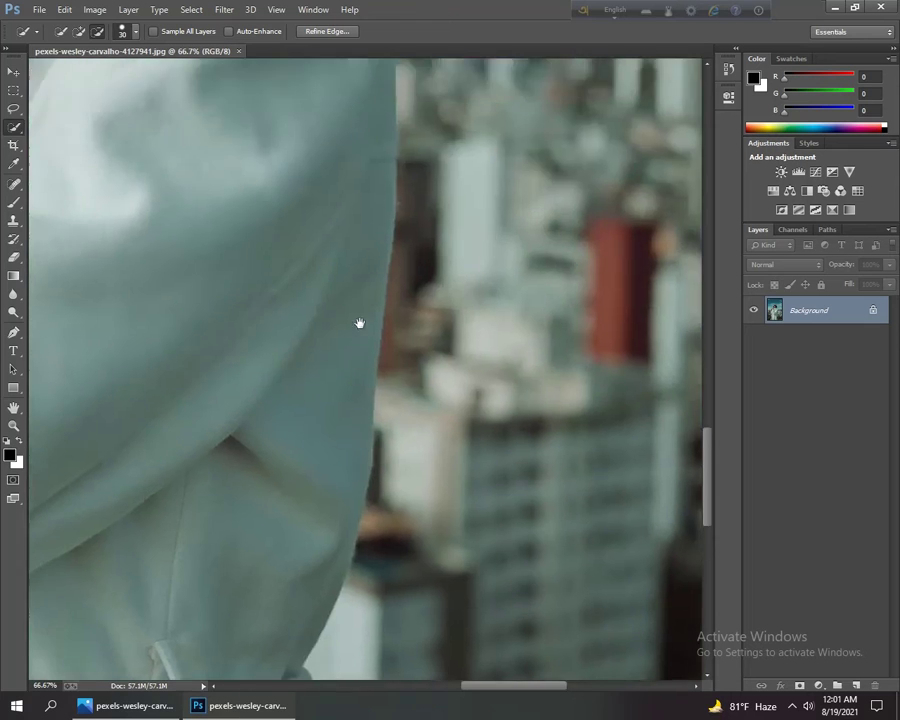
left_click(302, 408, "alt")
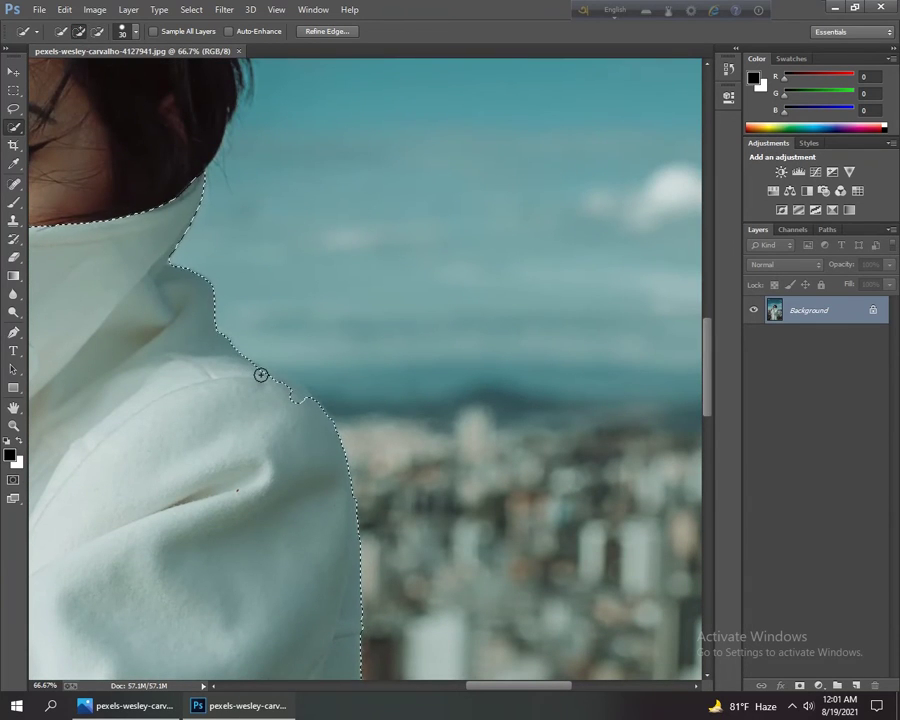
scroll(244, 366, "left", 8)
right_click(426, 298)
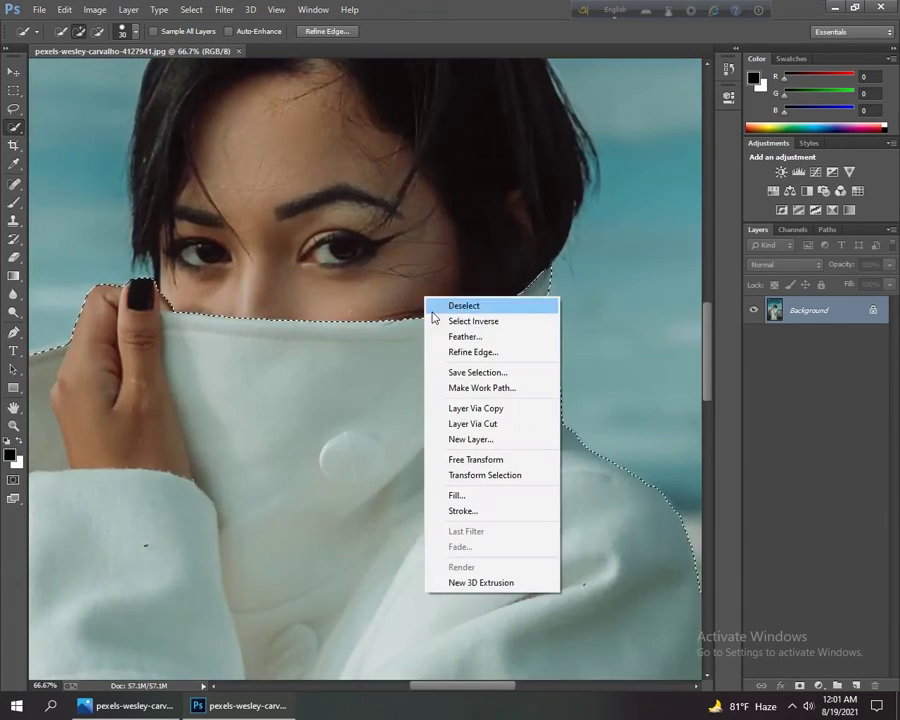
Step: In Refine Edge, paint the collar top, lower drape, left side and hand edges
left_click(456, 353)
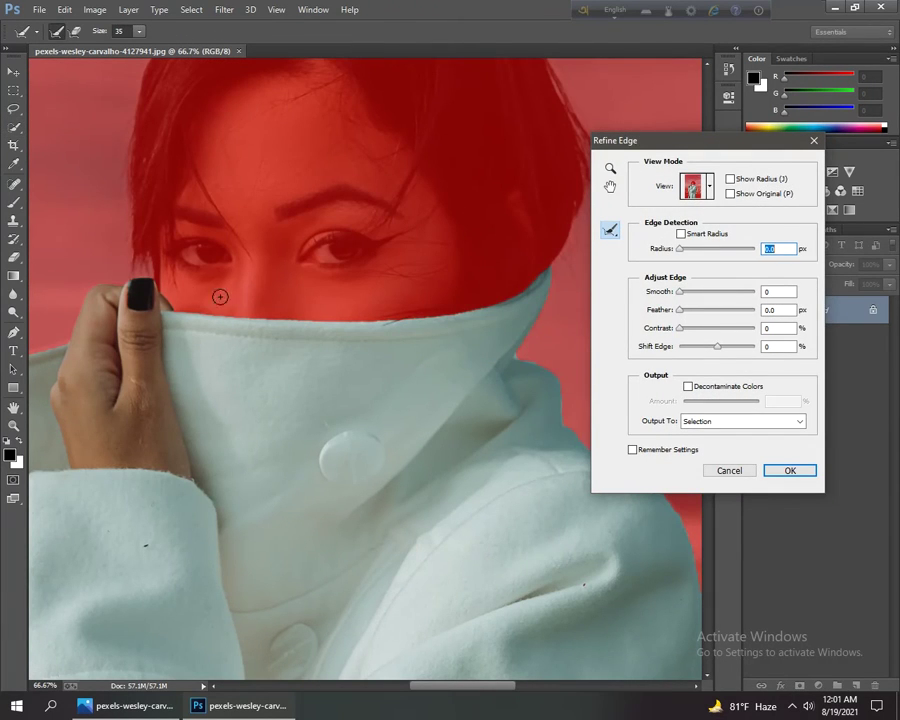
mouse_move(178, 304)
left_mouse_down()
mouse_move(309, 328)
mouse_move(262, 311)
mouse_move(278, 322)
mouse_move(364, 323)
mouse_move(482, 308)
mouse_move(539, 287)
mouse_move(560, 259)
mouse_move(526, 320)
mouse_move(557, 291)
mouse_move(531, 357)
mouse_move(563, 381)
mouse_move(567, 411)
mouse_move(276, 286)
left_mouse_up()
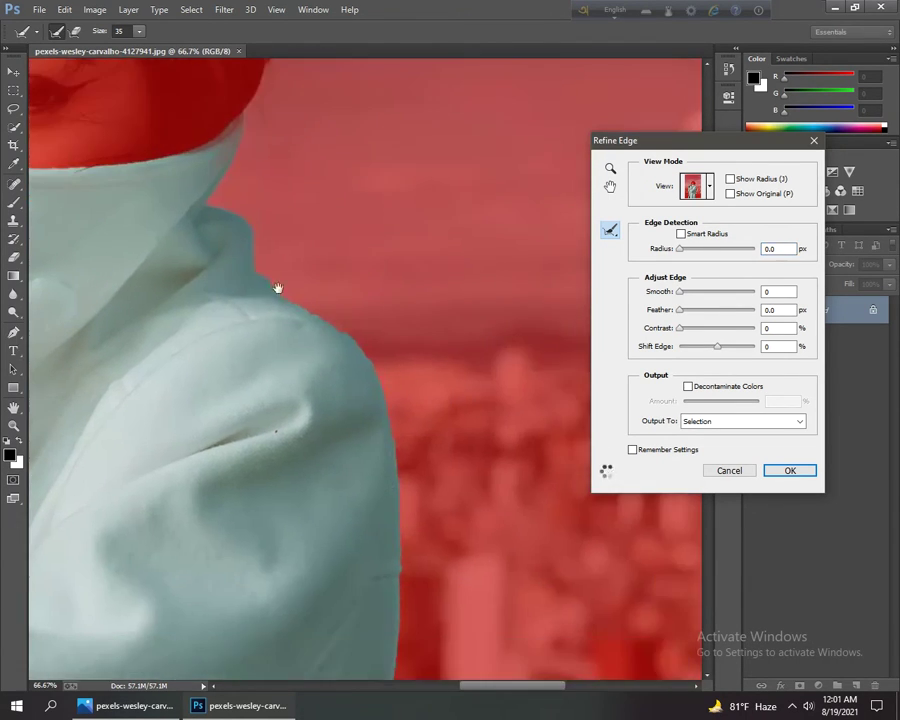
left_click_drag(384, 589, 370, 165)
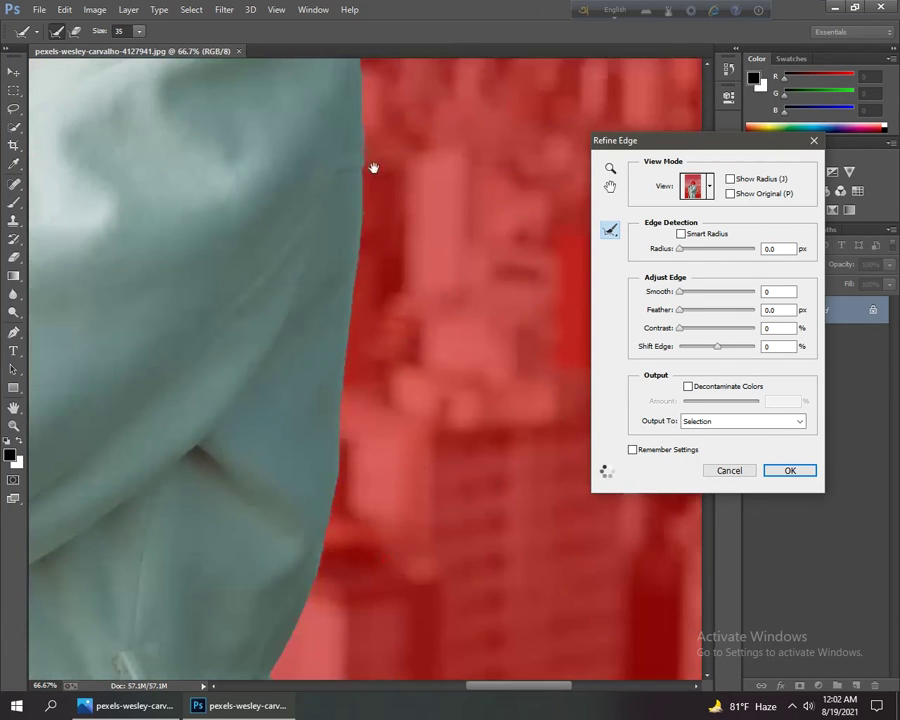
left_click_drag(335, 552, 392, 292)
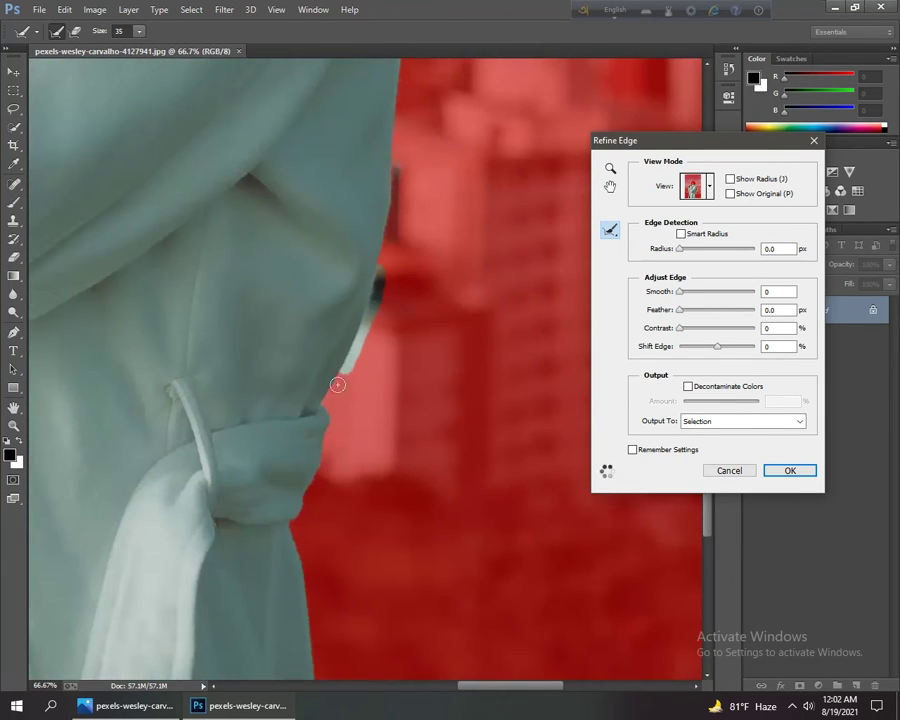
mouse_move(333, 437)
left_mouse_down()
mouse_move(253, 175)
mouse_move(284, 572)
left_mouse_up()
mouse_move(317, 297)
left_mouse_down()
mouse_move(240, 264)
mouse_move(84, 272)
left_mouse_up()
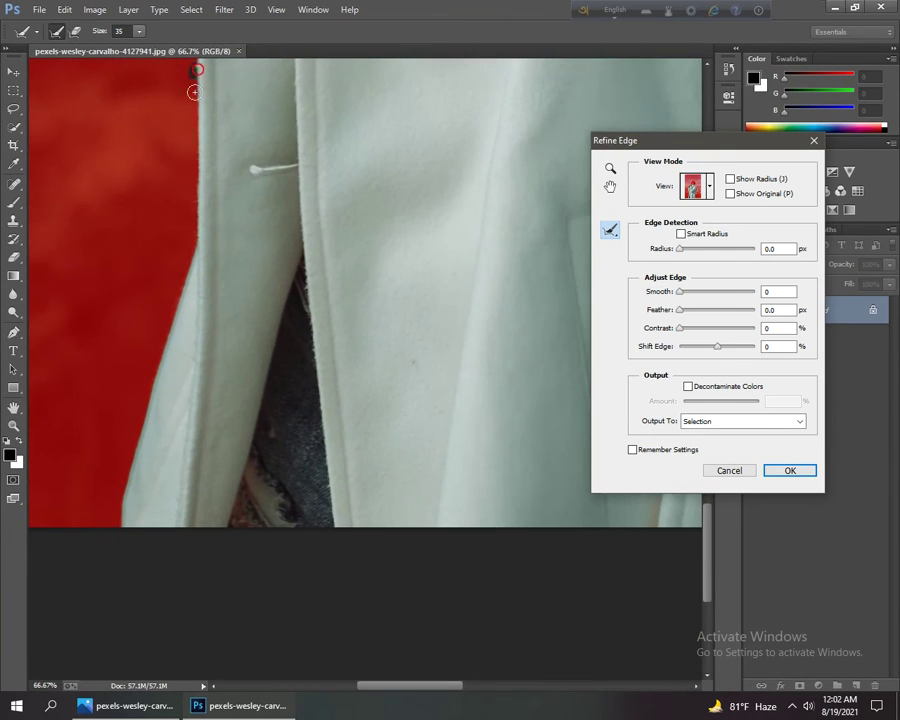
mouse_move(194, 88)
left_mouse_down()
mouse_move(194, 223)
mouse_move(124, 495)
left_mouse_up()
mouse_move(217, 140)
left_mouse_down()
mouse_move(219, 358)
mouse_move(179, 441)
mouse_move(177, 98)
mouse_move(209, 113)
mouse_move(224, 108)
mouse_move(245, 249)
mouse_move(217, 416)
left_mouse_up()
mouse_move(207, 132)
left_mouse_down()
mouse_move(268, 228)
mouse_move(228, 474)
left_mouse_up()
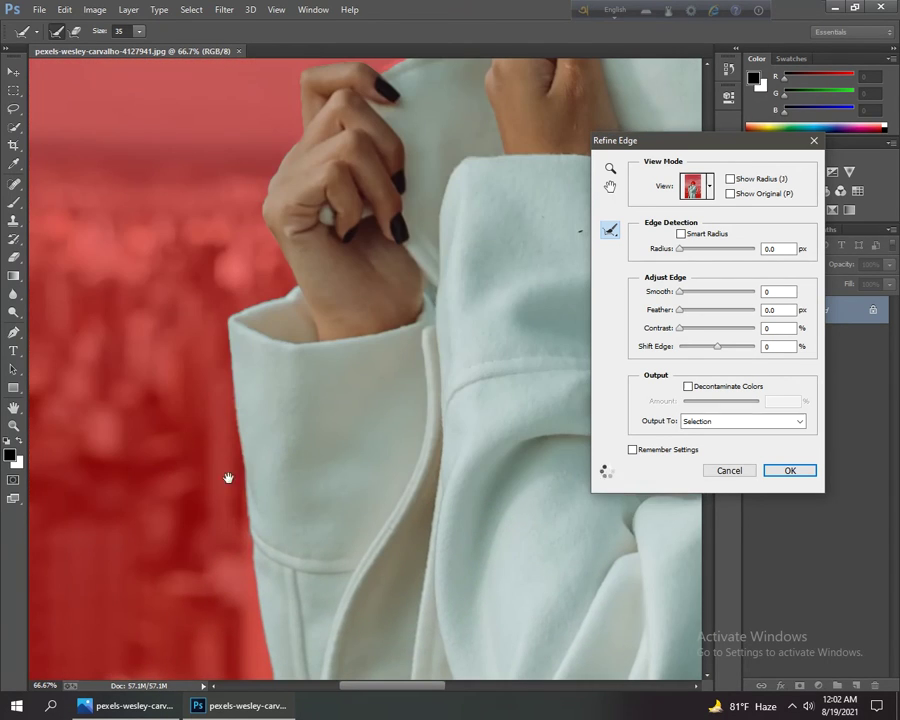
mouse_move(165, 338)
left_mouse_down()
mouse_move(168, 268)
mouse_move(205, 140)
mouse_move(303, 67)
left_mouse_up()
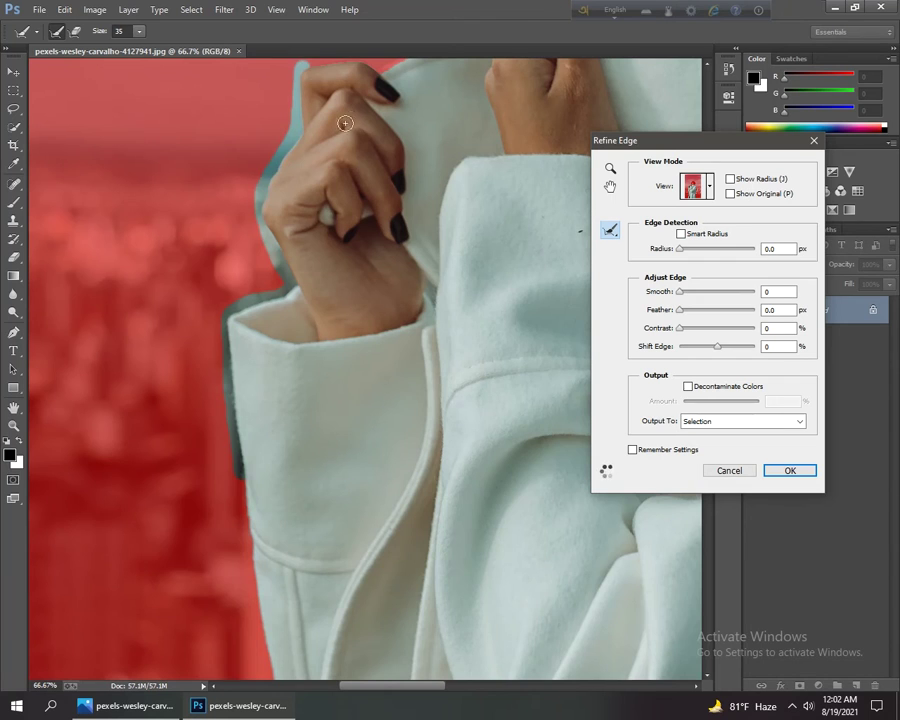
Step: Refine the collar edge below the face and output to New Layer with Layer Mask
mouse_move(374, 100)
left_mouse_down()
mouse_move(241, 336)
mouse_move(169, 430)
mouse_move(167, 396)
left_mouse_up()
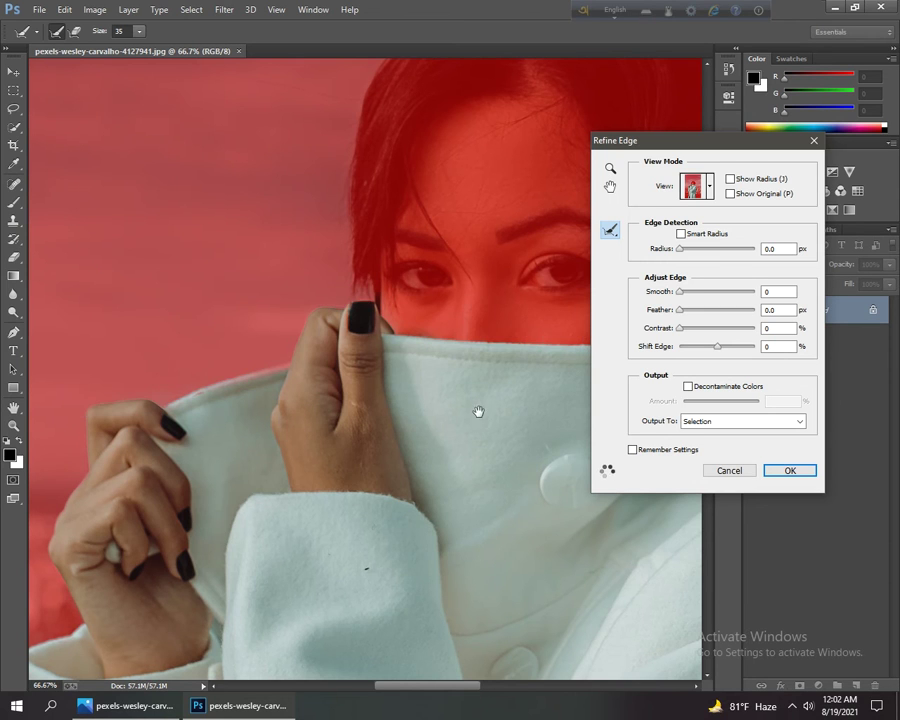
left_click_drag(478, 411, 167, 460)
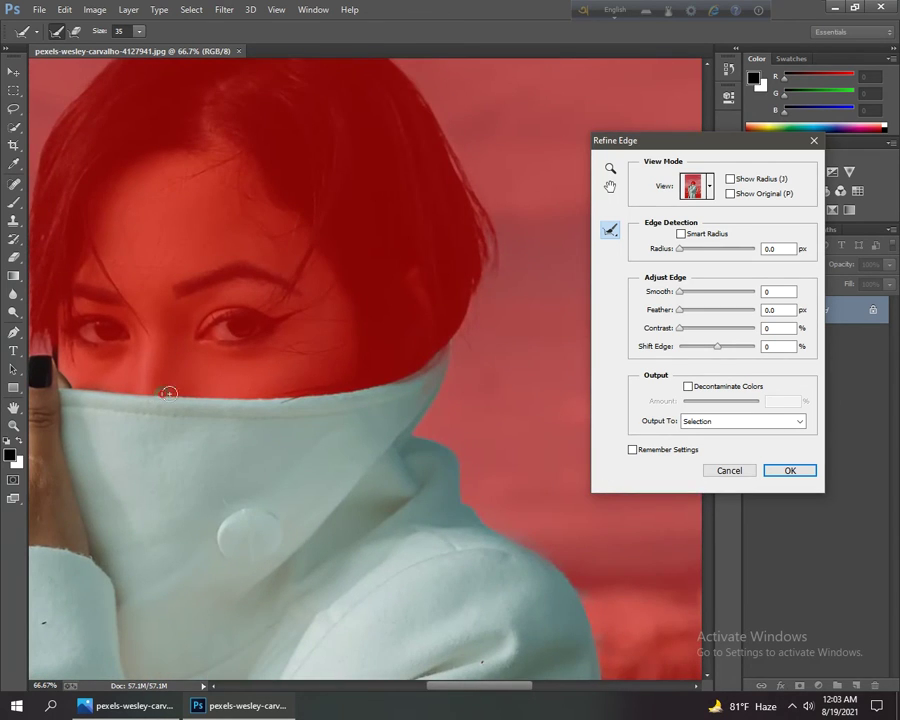
mouse_move(169, 393)
left_mouse_down()
mouse_move(344, 394)
mouse_move(405, 371)
left_mouse_up()
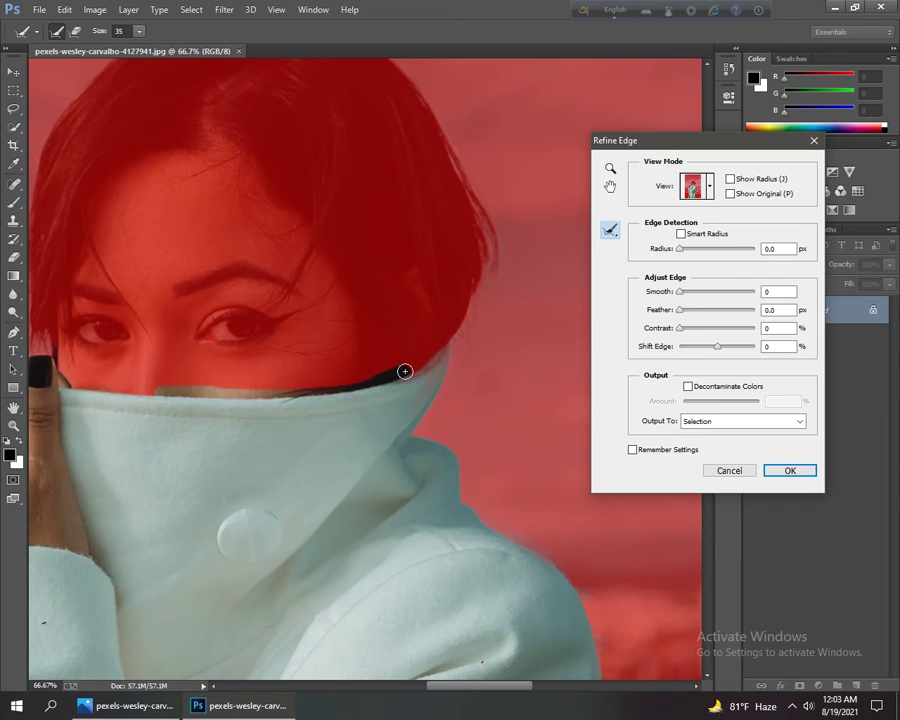
left_click(766, 423)
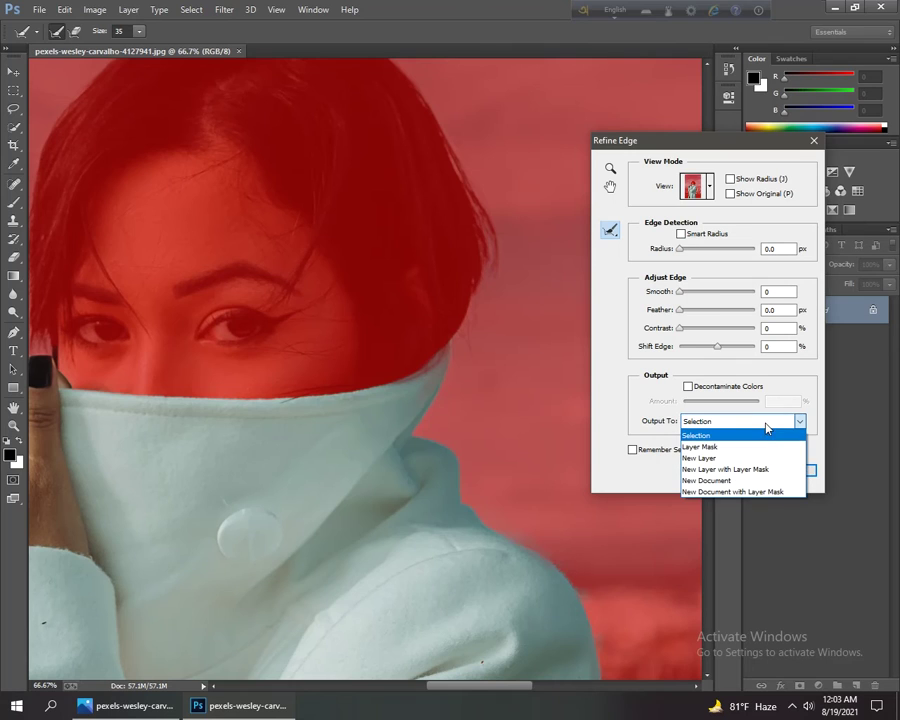
left_click(742, 471)
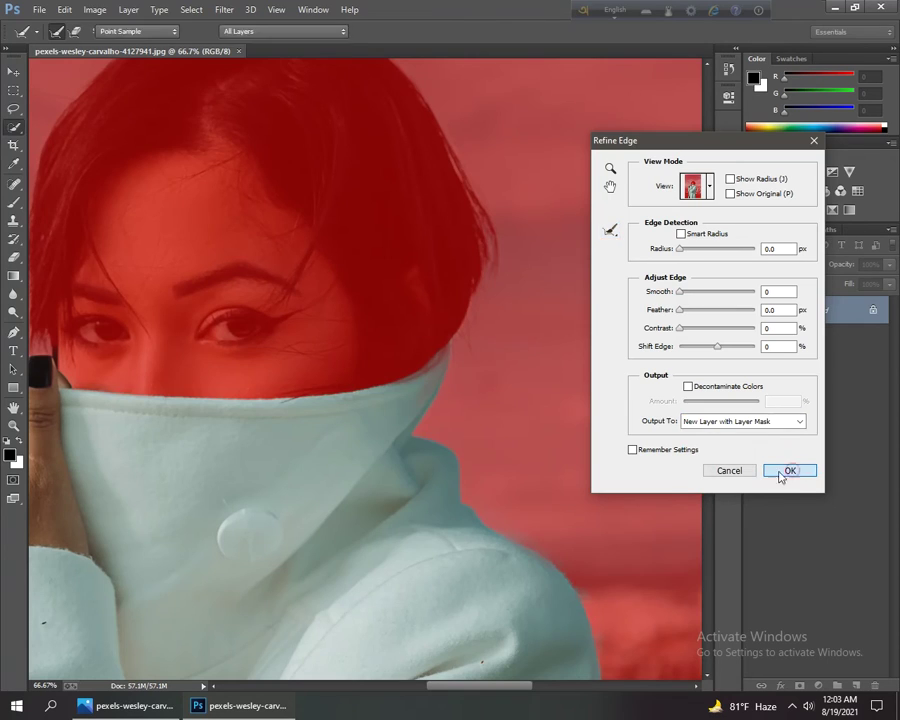
left_click(790, 470)
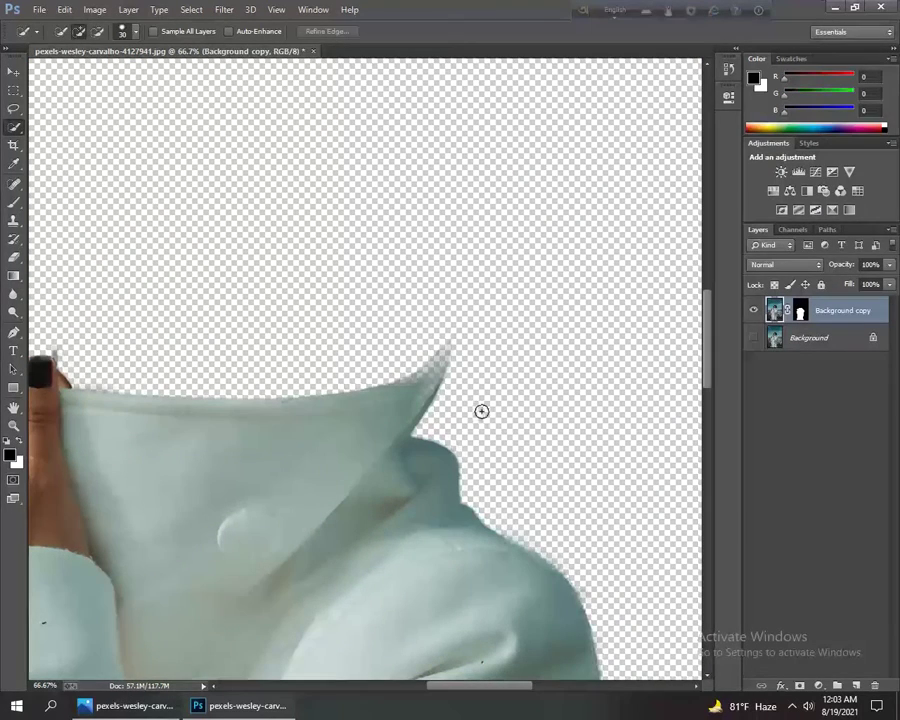
Step: Save the cut-out as JPEG pexels-wesley-carvalho-41279411 at Maximum quality 12, then close the document
scroll(343, 472, "down", 10)
scroll(343, 472, "left", 5)
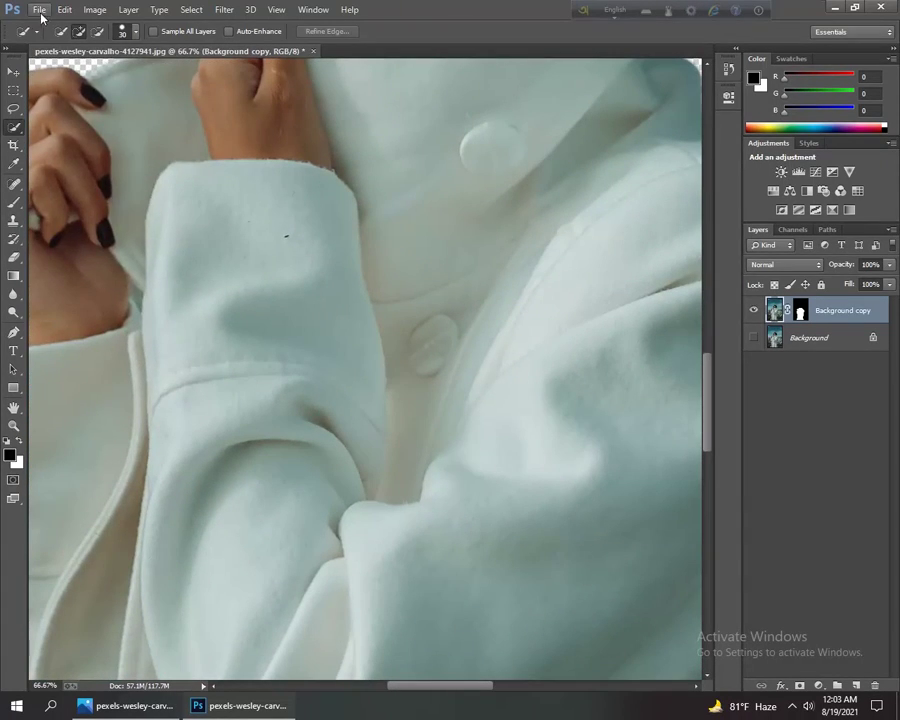
left_click(39, 10)
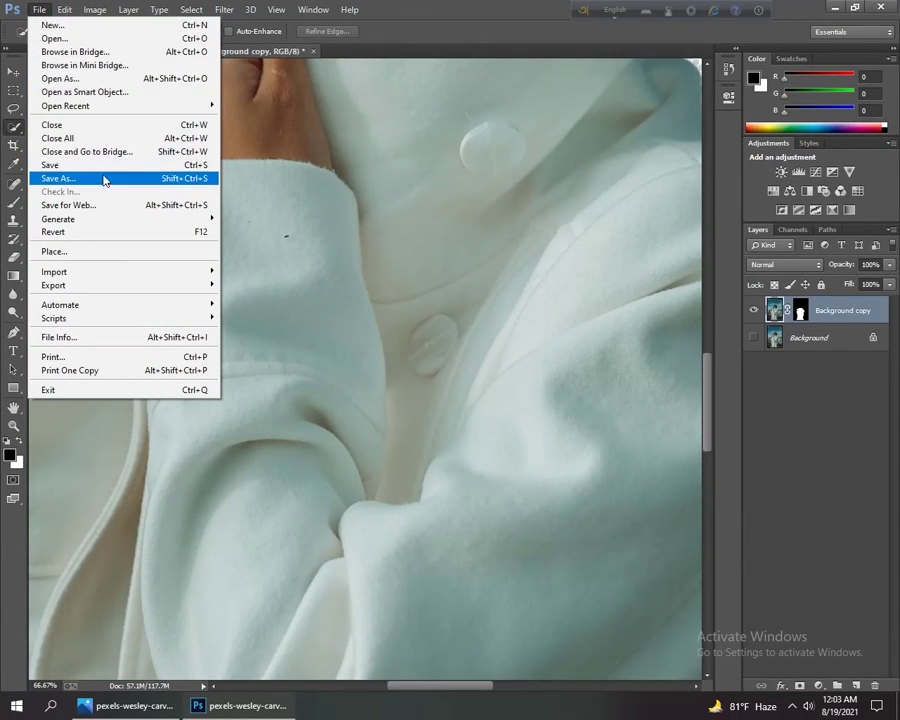
left_click(104, 180)
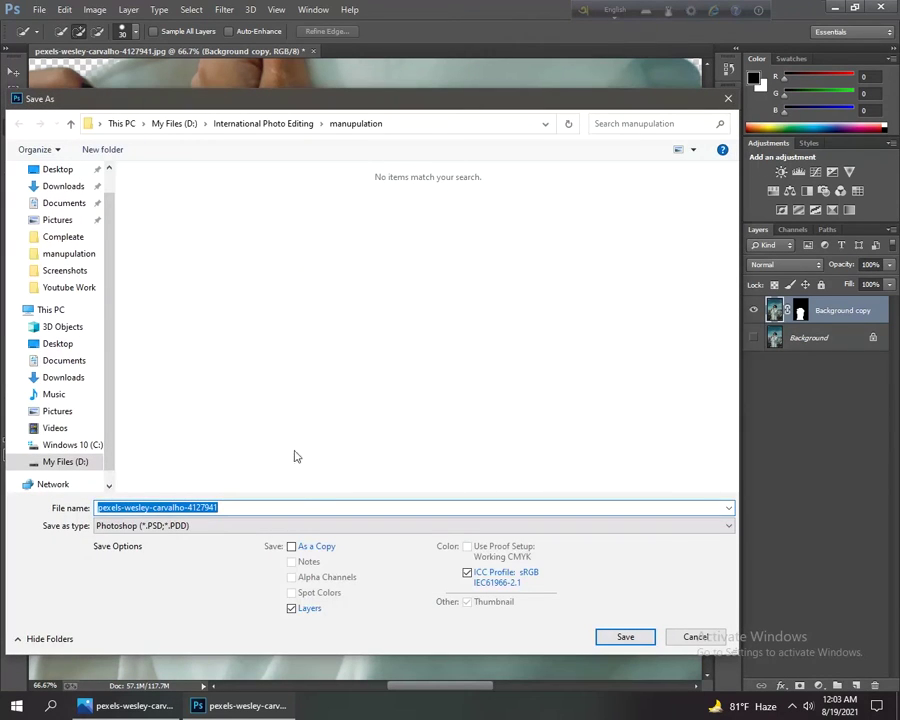
left_click(280, 525)
left_click(290, 385)
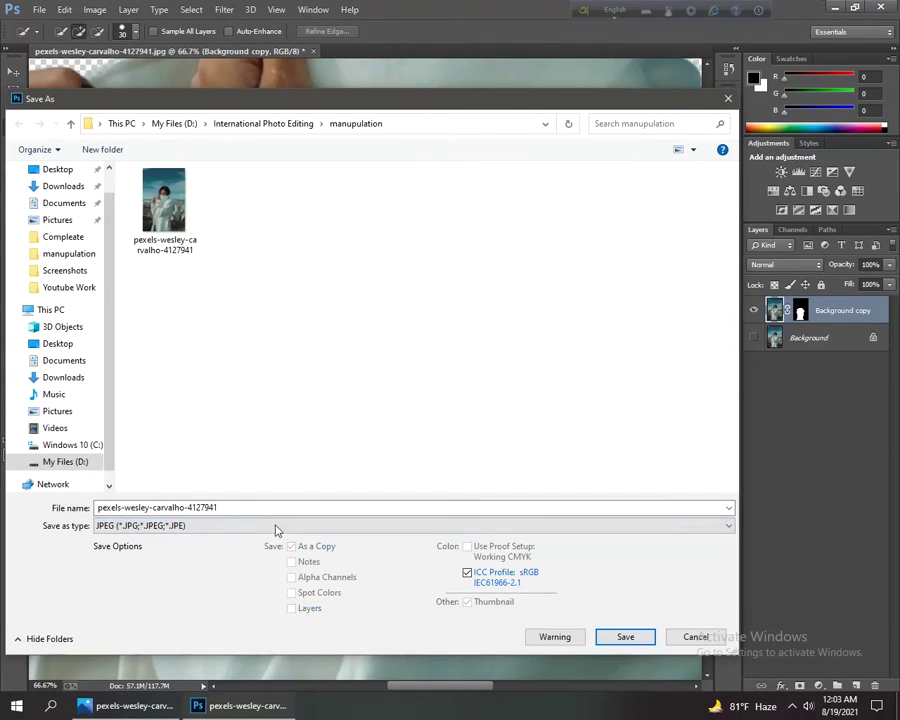
left_click(251, 506)
left_click(249, 506)
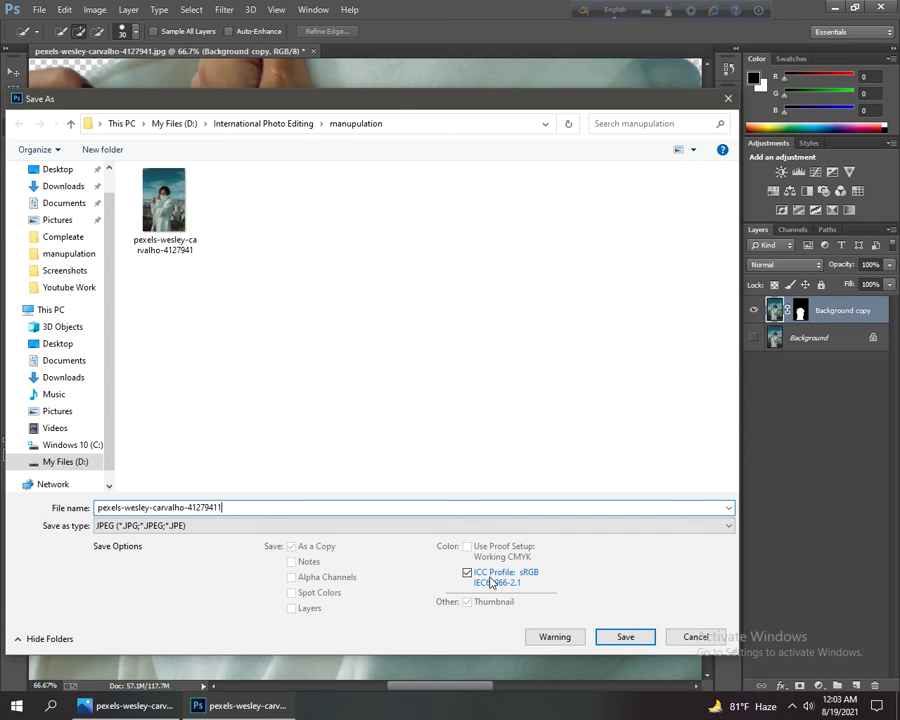
type("1")
left_click(625, 636)
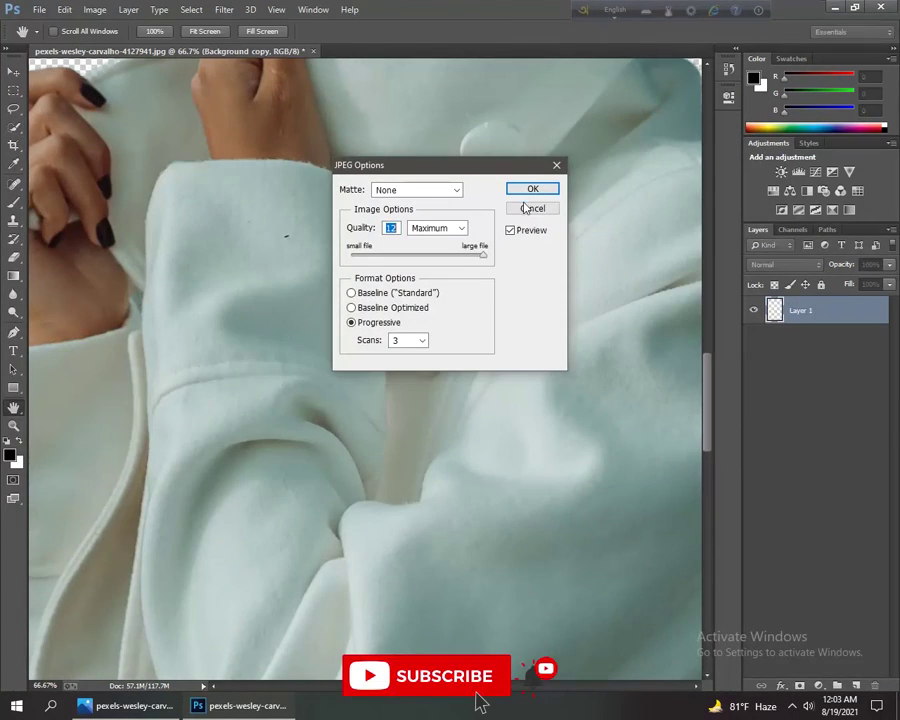
left_click(531, 189)
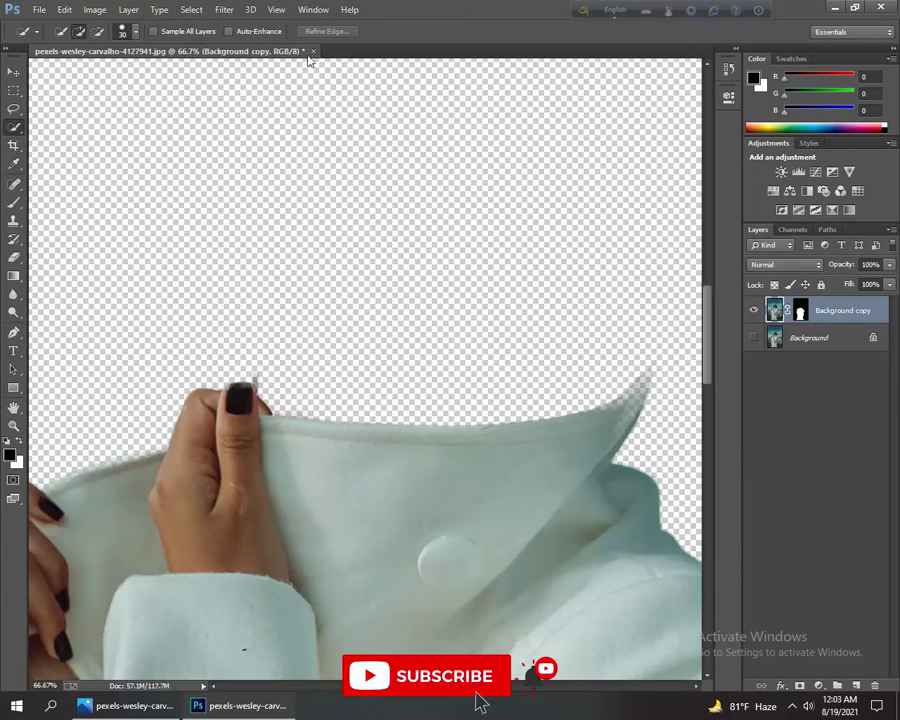
left_click(314, 51)
Step: Discard unsaved changes and reopen the original pexels-wesley-carvalho-4127941.jpg
left_click(418, 265)
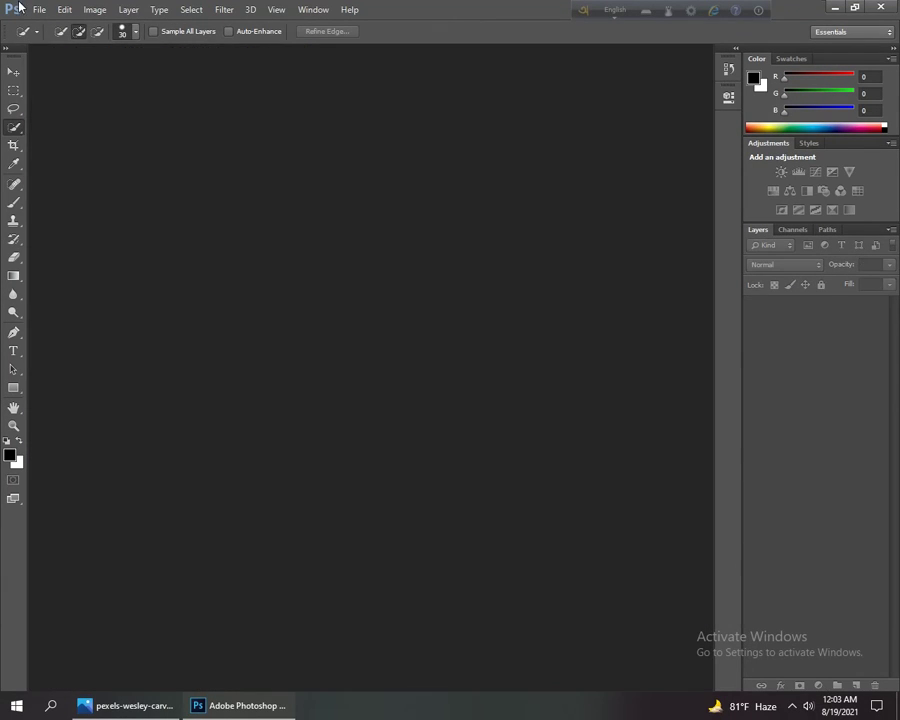
left_click(37, 9)
left_click(55, 37)
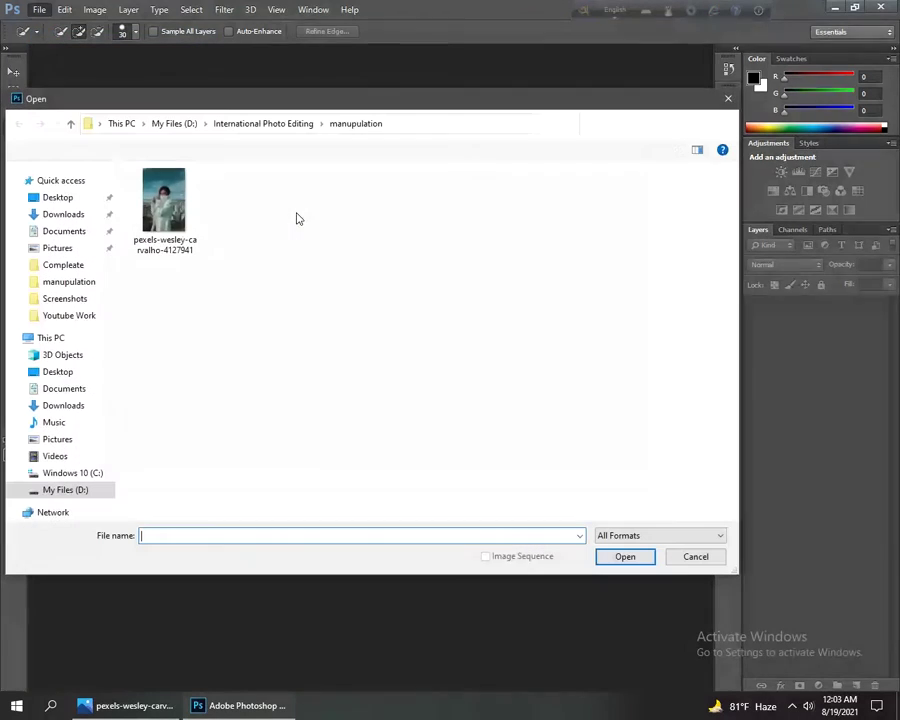
left_click(147, 243)
left_click(637, 561)
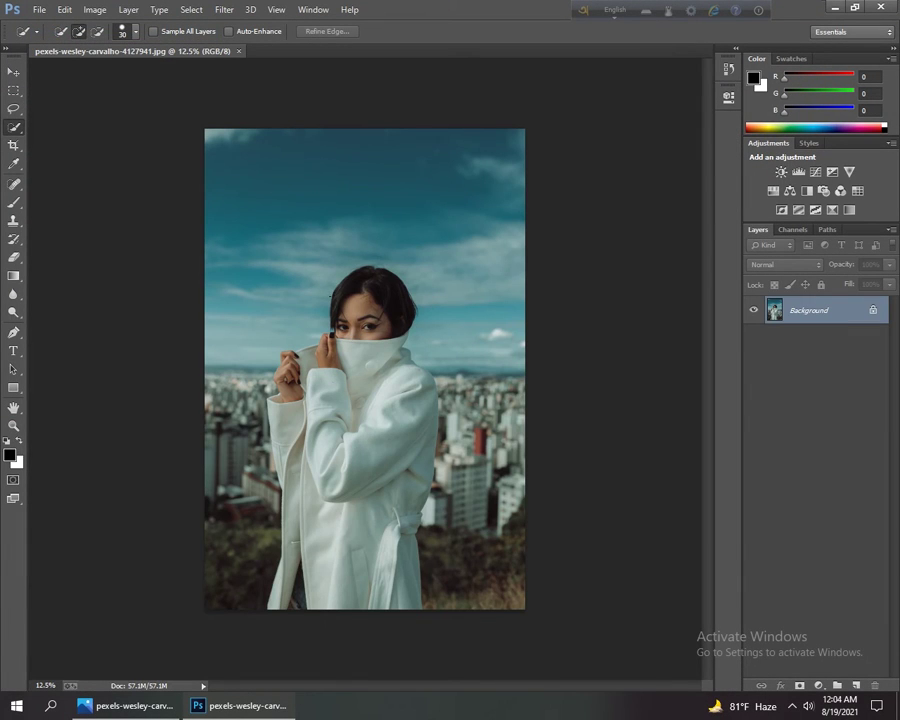
Step: Zoom in and quick-select the woman's hair and face down to the collar
key("ctrl+plus")
key("ctrl+plus")
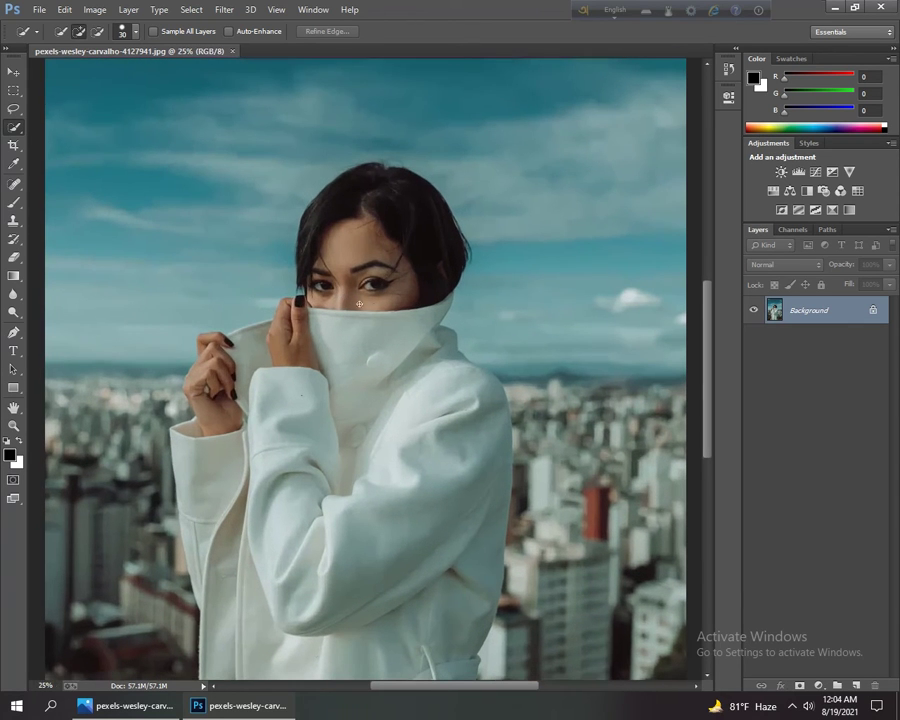
left_click_drag(333, 203, 369, 240)
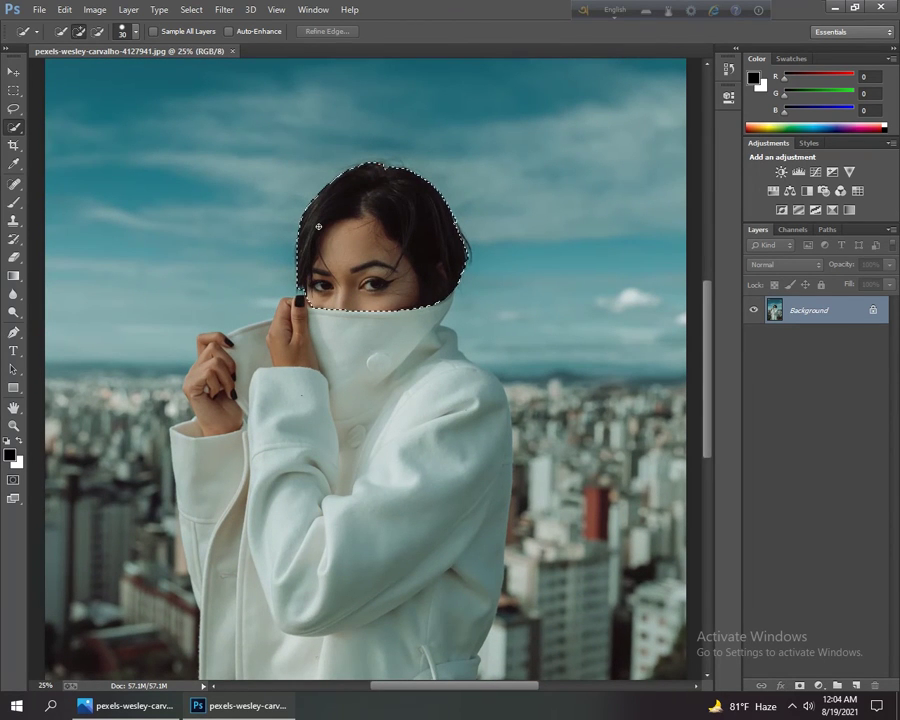
key("ctrl+plus")
key("ctrl+plus")
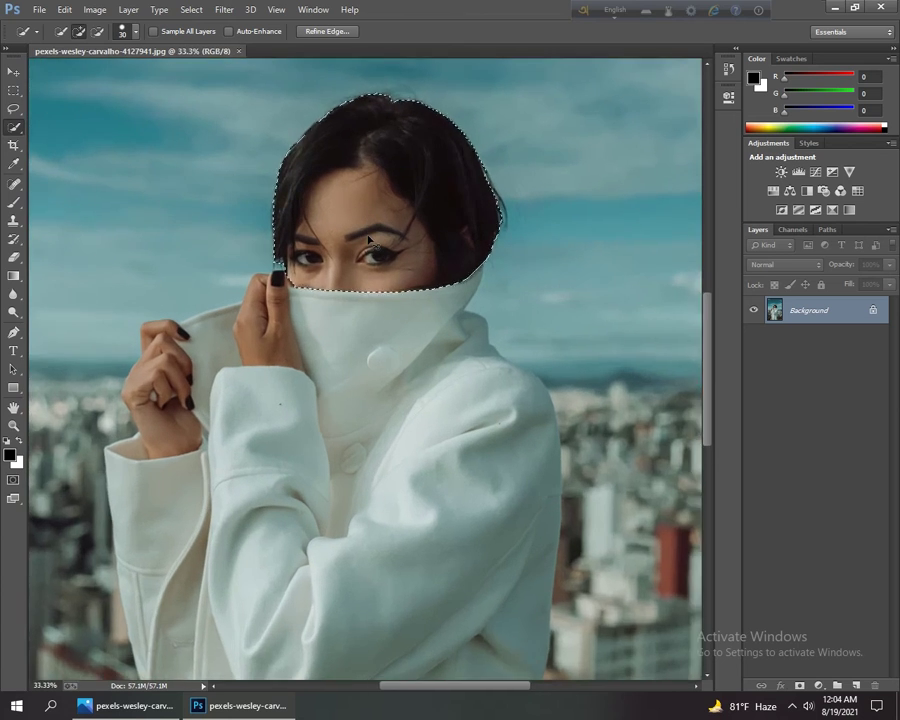
left_click_drag(422, 252, 257, 550)
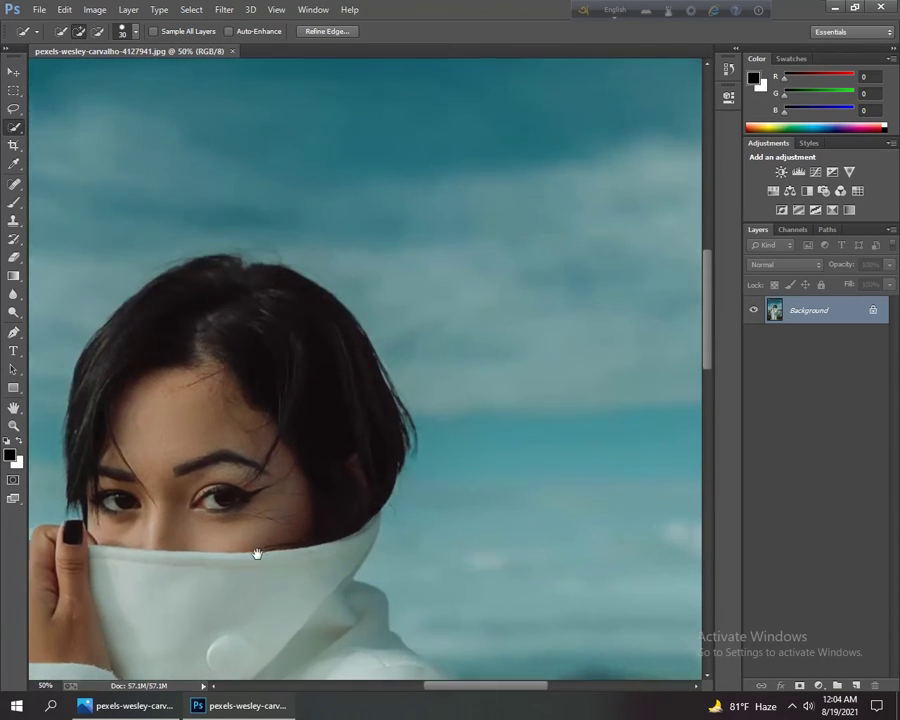
left_click(386, 392)
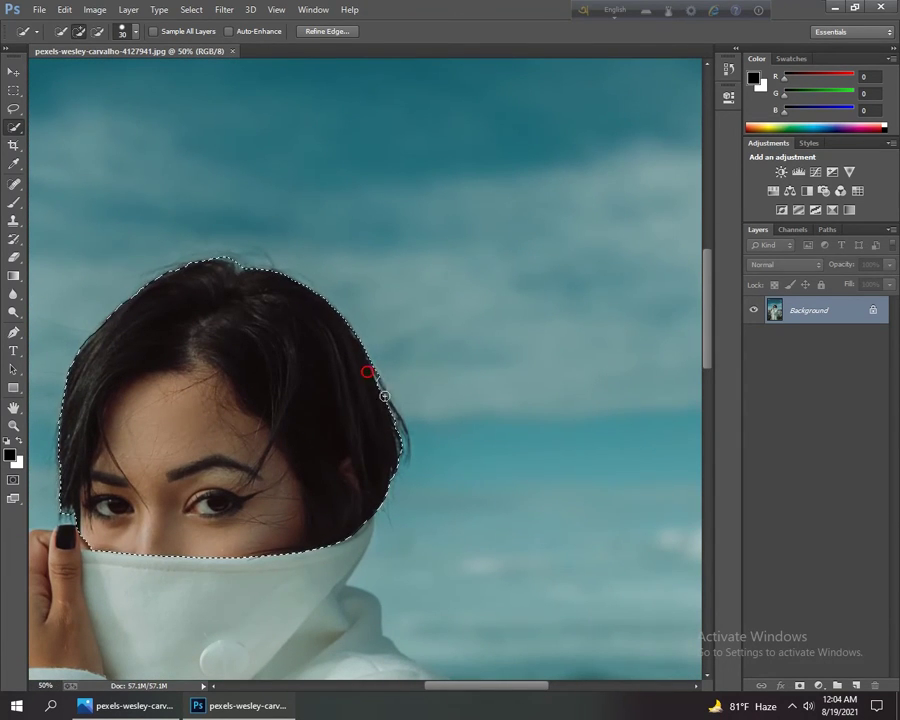
Step: In Refine Edge, refine the head selection along the hair's right, bottom and left edges
right_click(207, 311)
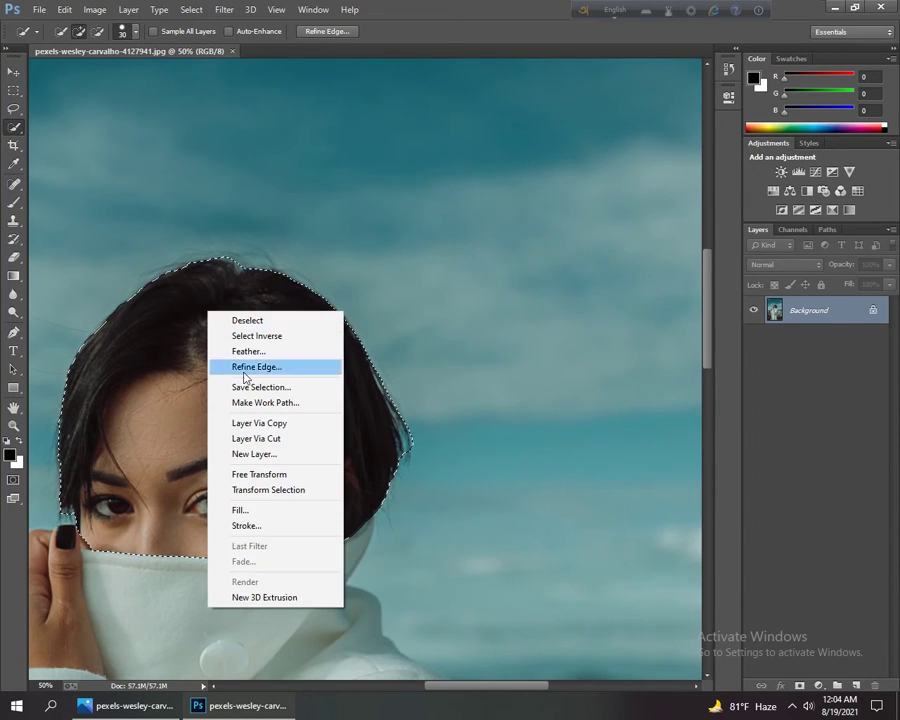
left_click(242, 366)
mouse_move(306, 274)
left_mouse_down()
mouse_move(368, 342)
mouse_move(409, 431)
left_mouse_up()
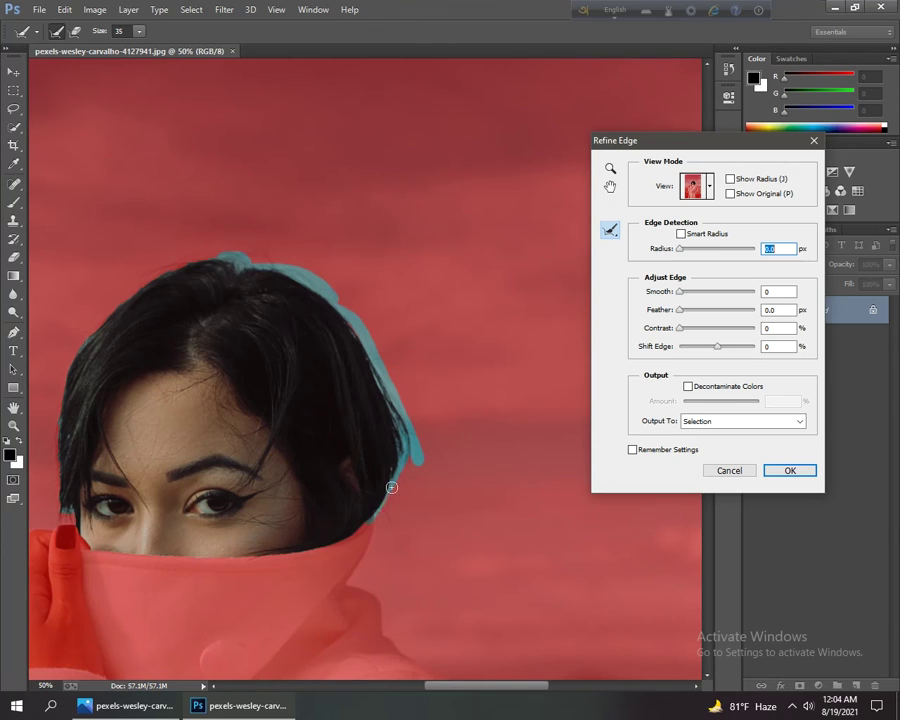
mouse_move(391, 487)
left_mouse_down()
mouse_move(370, 525)
mouse_move(333, 546)
mouse_move(255, 561)
mouse_move(272, 559)
mouse_move(98, 559)
left_mouse_up()
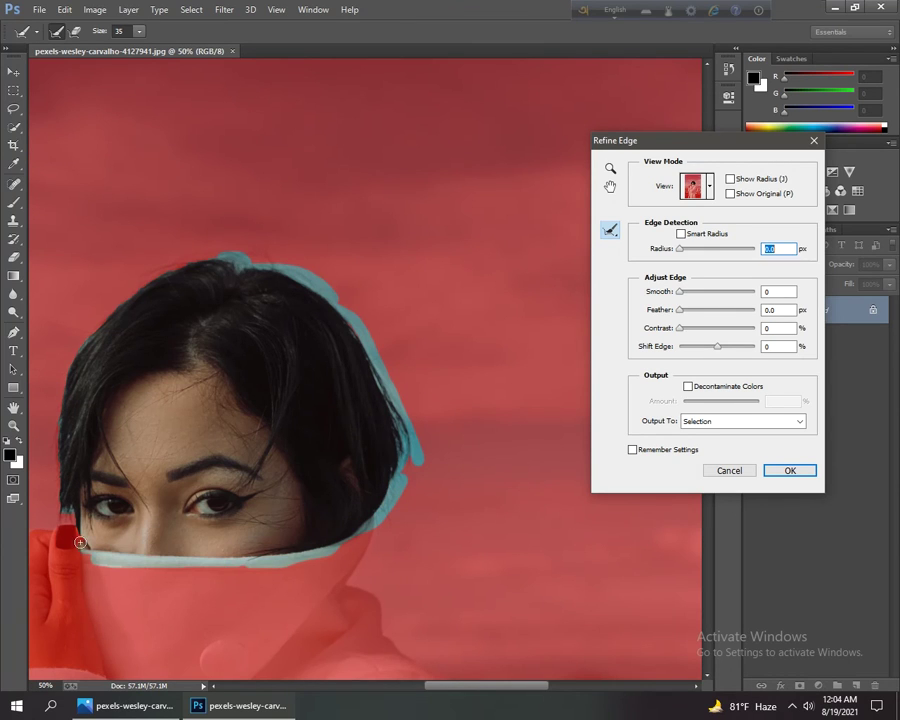
mouse_move(57, 458)
left_mouse_down()
mouse_move(67, 361)
mouse_move(111, 306)
mouse_move(219, 255)
mouse_move(267, 265)
left_mouse_up()
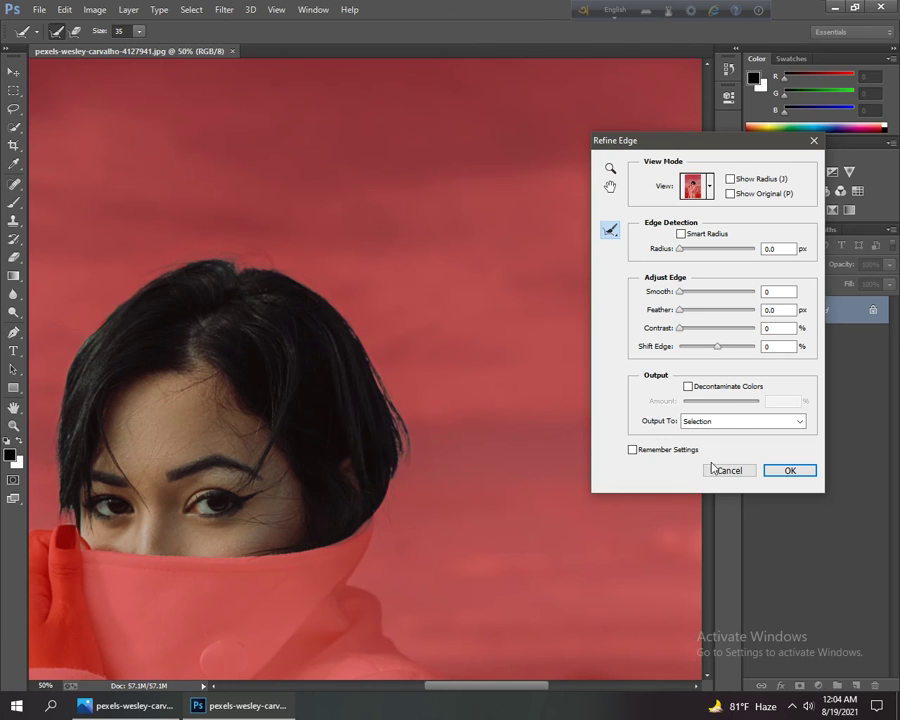
Step: Output the refined head cut-out to a New Layer with Layer Mask
left_click(738, 421)
left_click(730, 469)
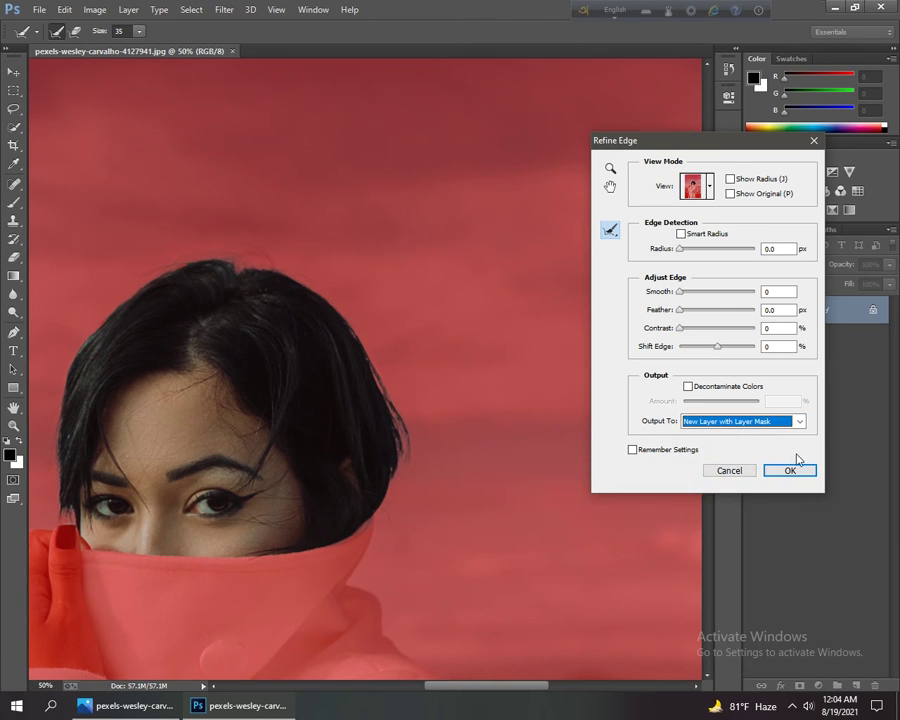
left_click(797, 470)
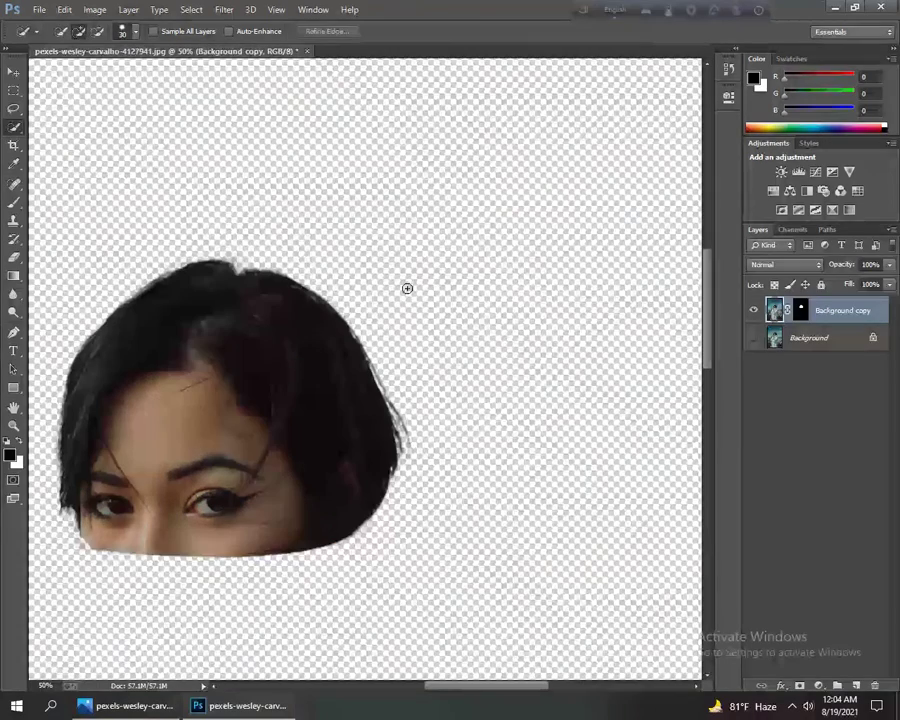
Step: Save a JPEG copy named pexels-wesley-carvalho-41279412, accepting the default JPEG options
left_click(38, 9)
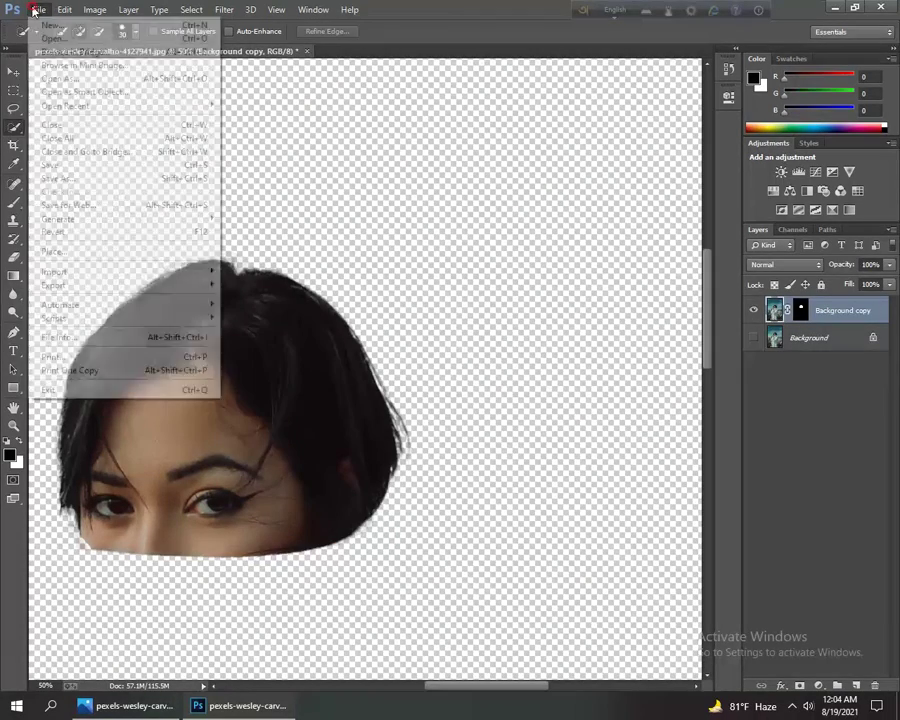
left_click(88, 178)
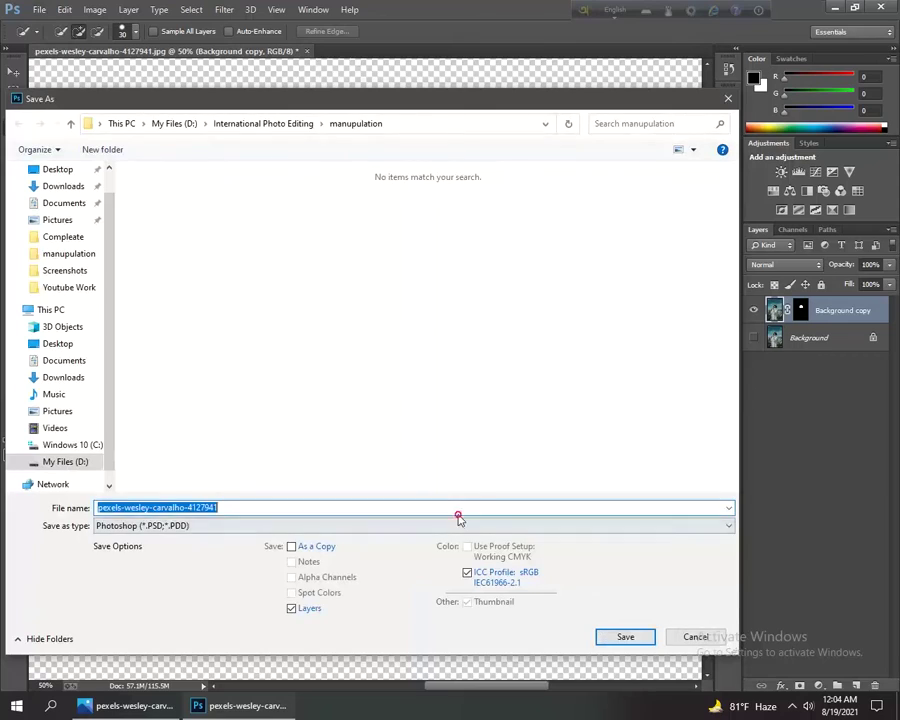
left_click(458, 525)
left_click(329, 380)
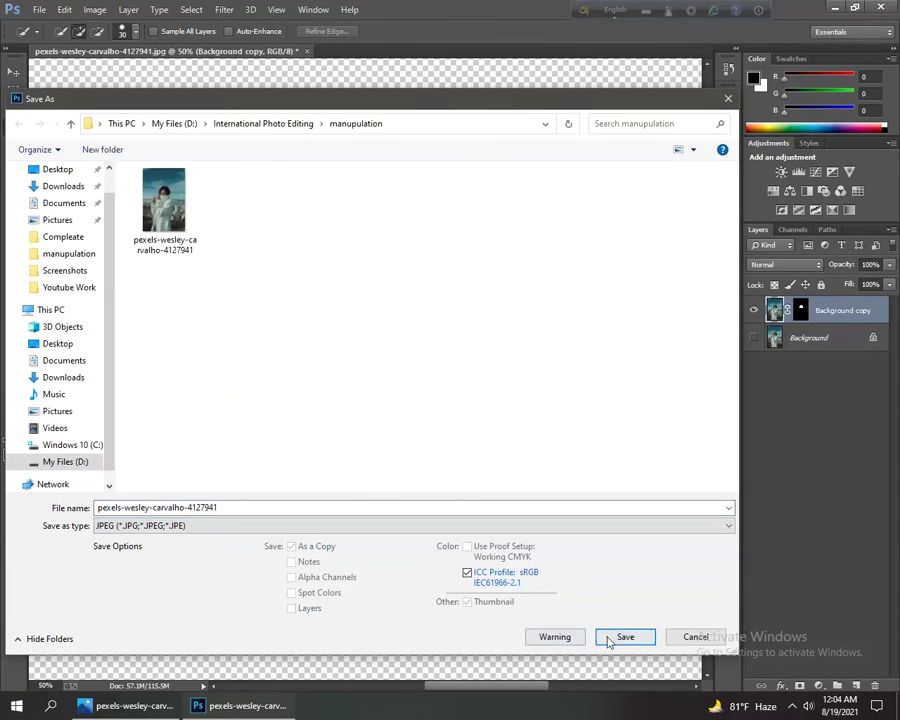
left_click(608, 636)
left_click(544, 356)
left_click(316, 510)
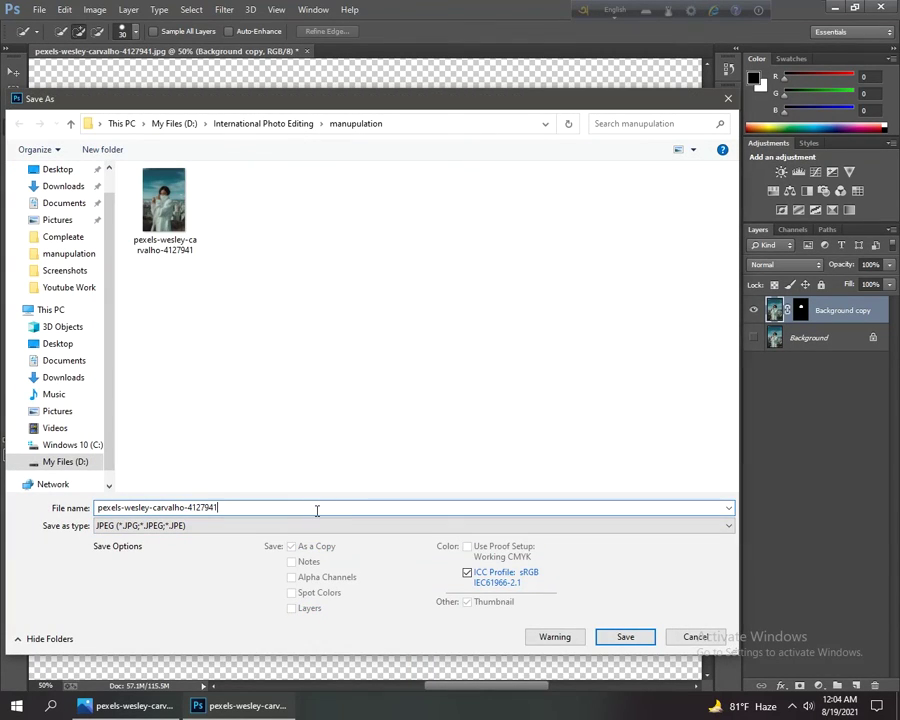
left_click(620, 642)
left_click(537, 187)
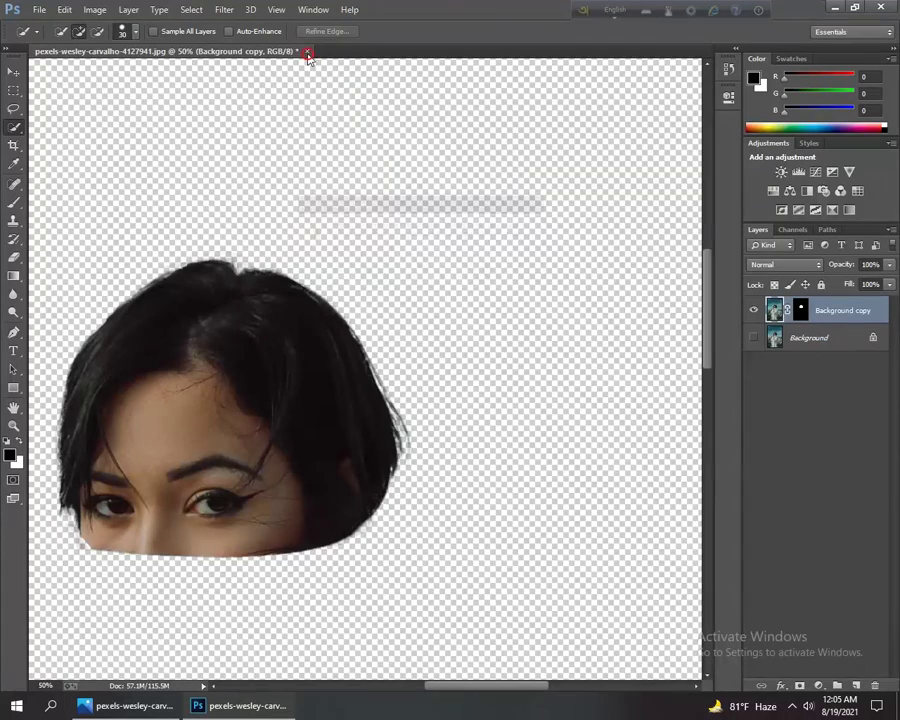
Step: Close the image document without saving further changes
left_click(308, 53)
left_click(436, 266)
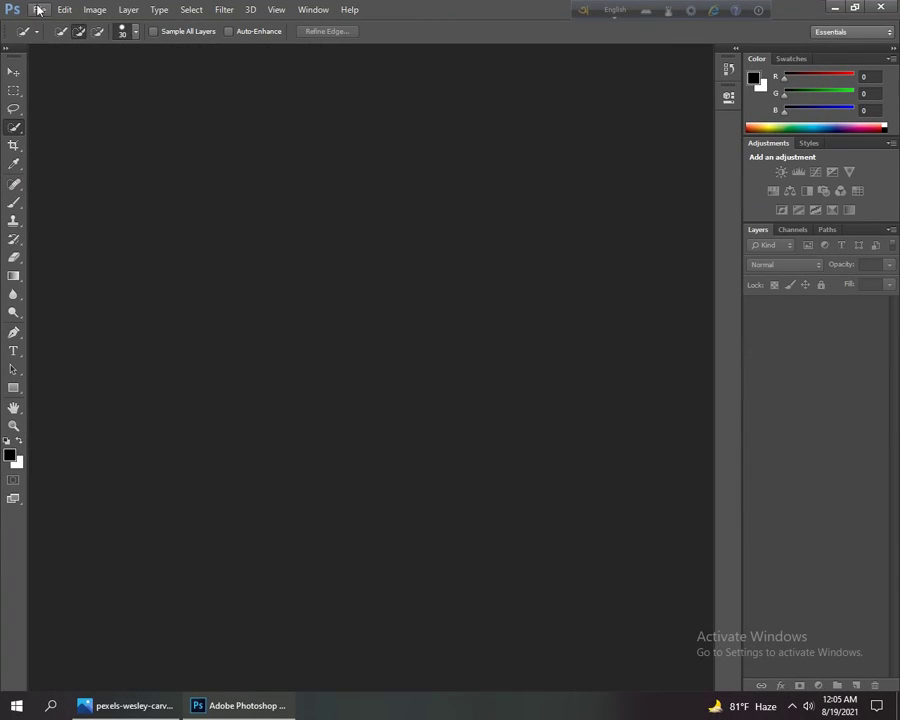
left_click(38, 10)
Step: Open the city background image and add two empty layers
left_click(54, 34)
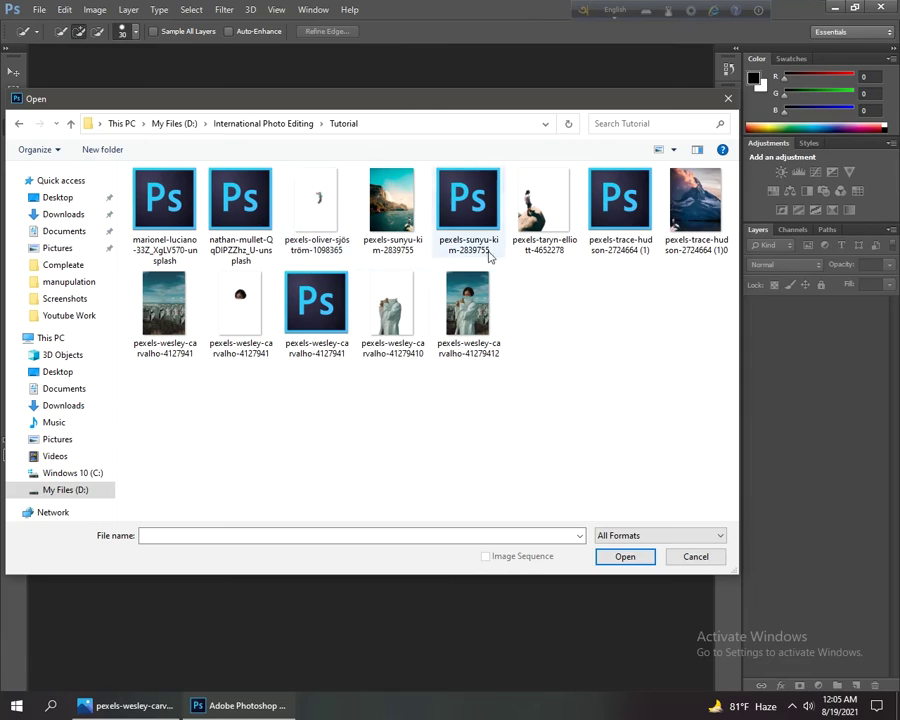
left_click(175, 312)
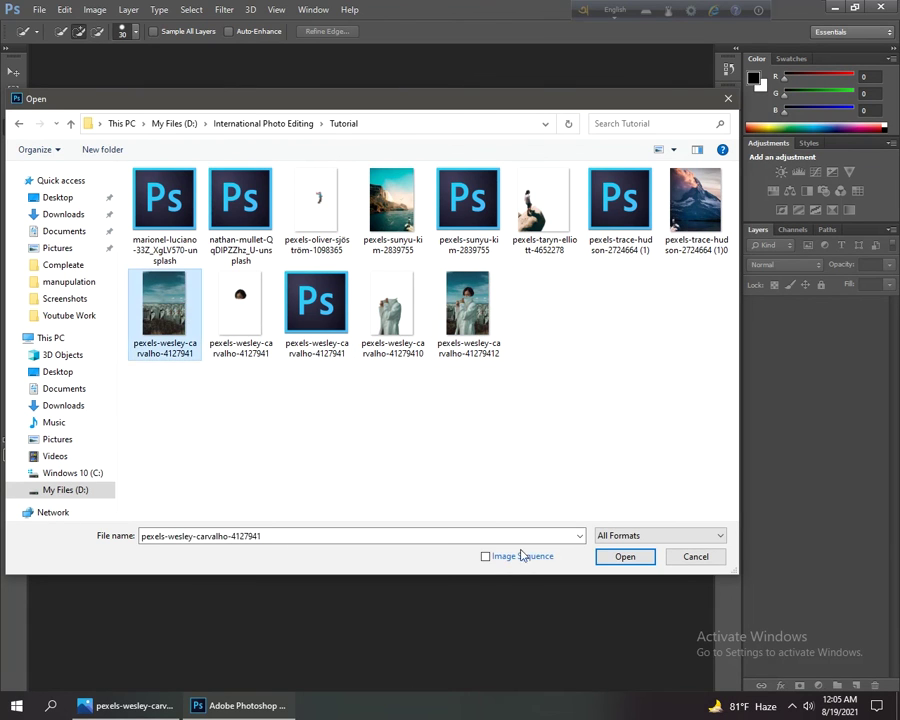
left_click(626, 558)
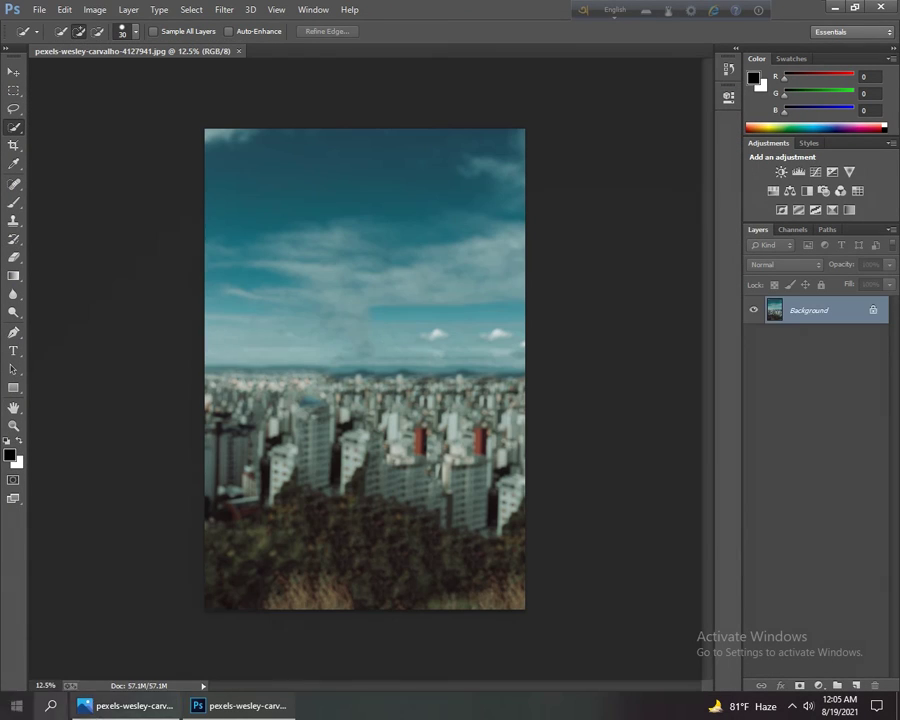
left_click(857, 686)
left_click(857, 686)
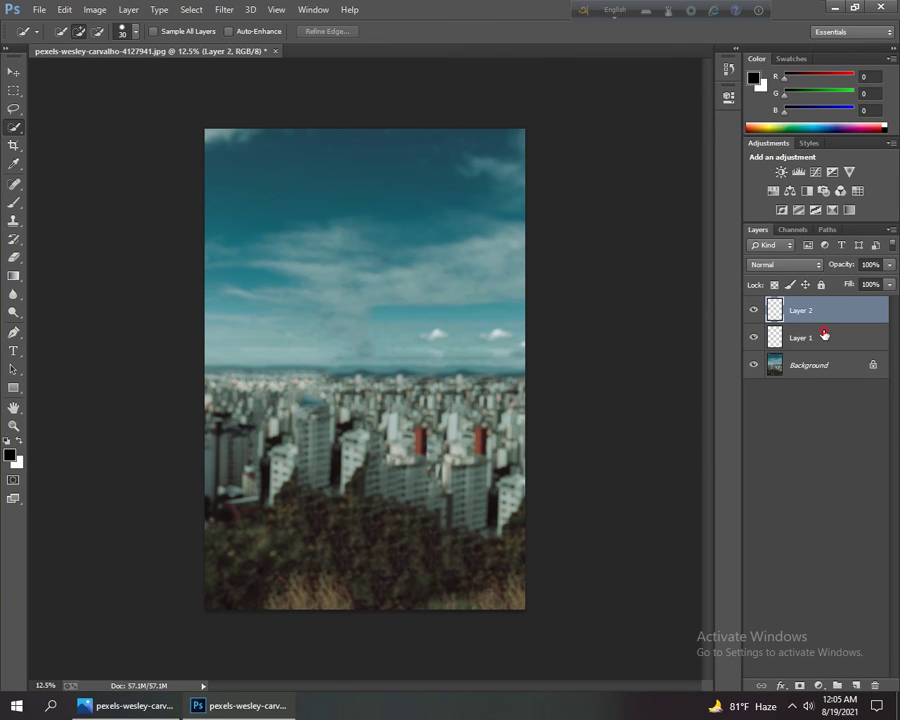
Step: On Layer 1, place and commit the headless white-coat image pexels-wesley-carvalho-41279410
left_click(824, 334)
left_click(38, 9)
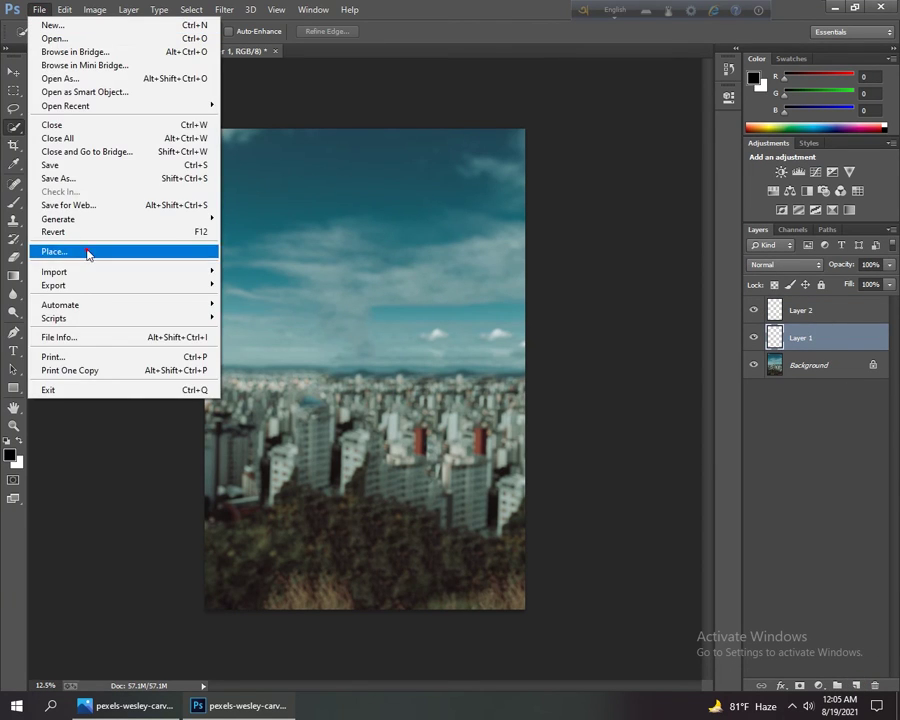
left_click(87, 253)
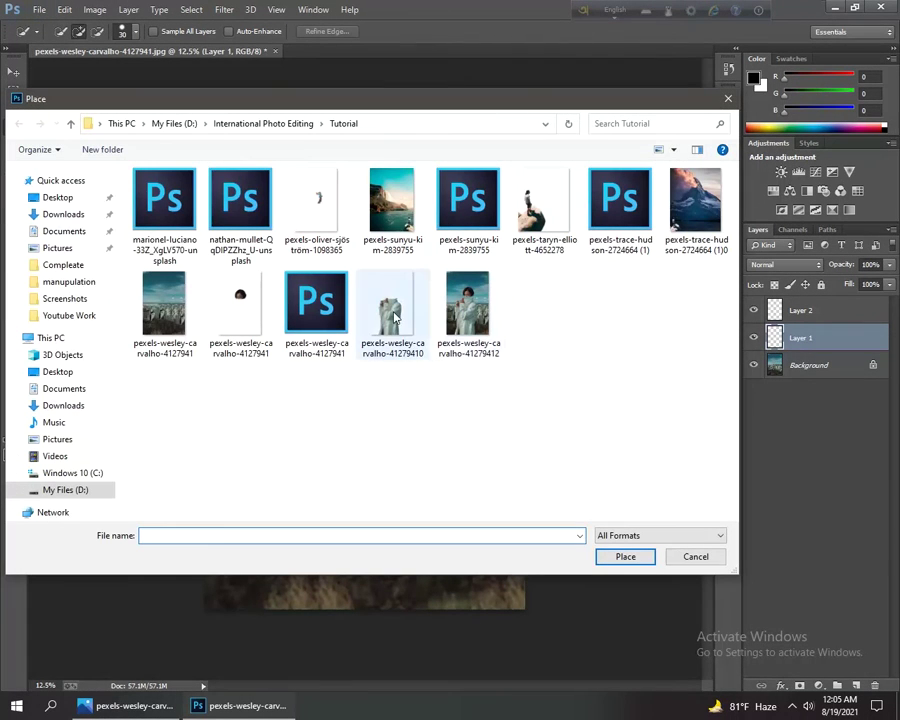
left_click(395, 325)
left_click(627, 556)
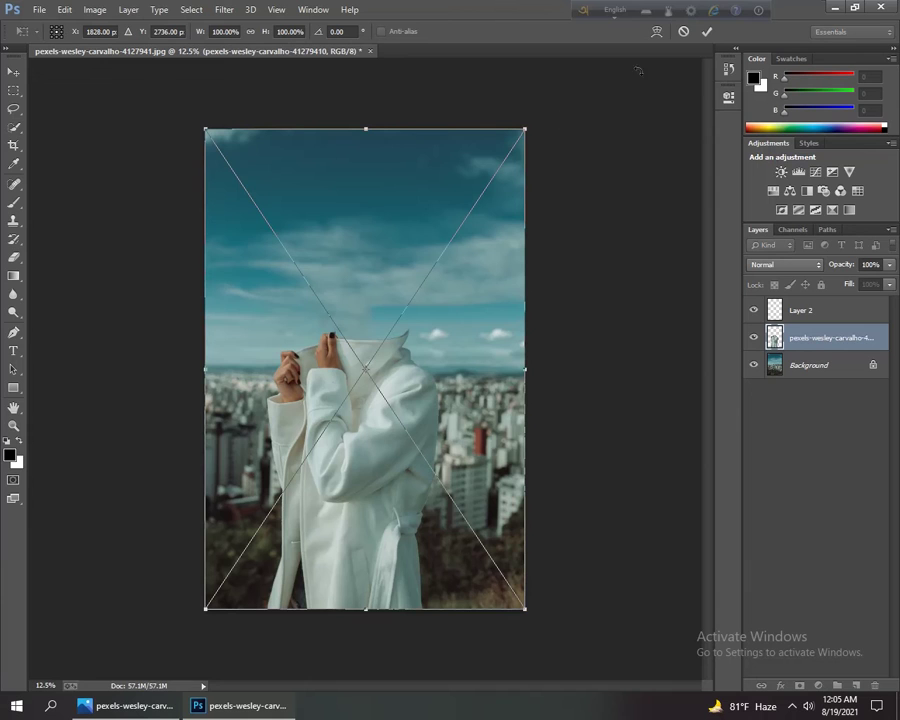
left_click(707, 32)
Step: Select Layer 2 and choose the cut-out head image file to place
left_click(800, 310)
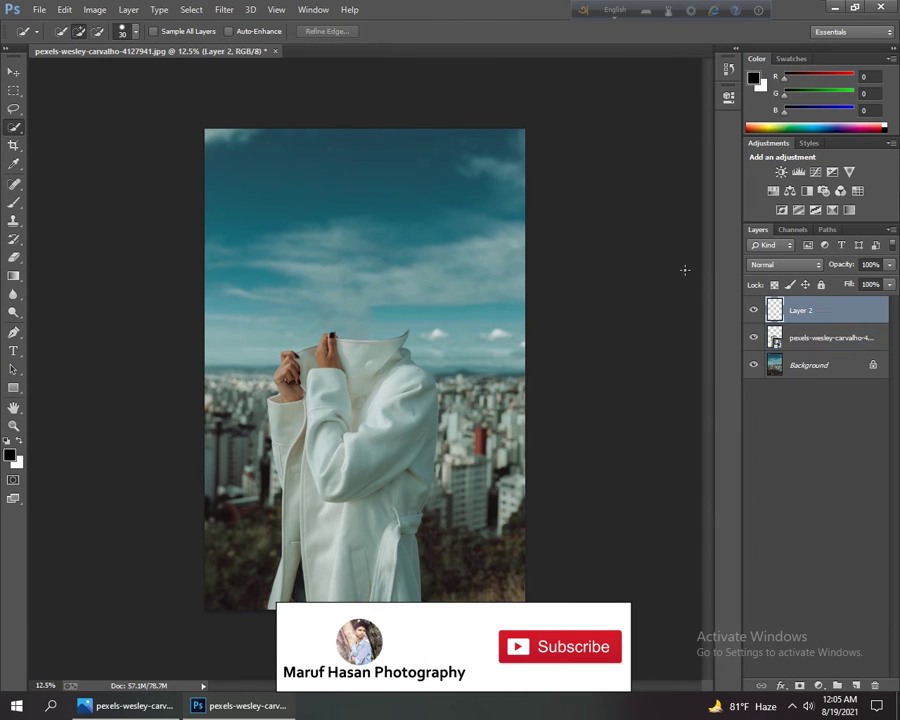
left_click(39, 9)
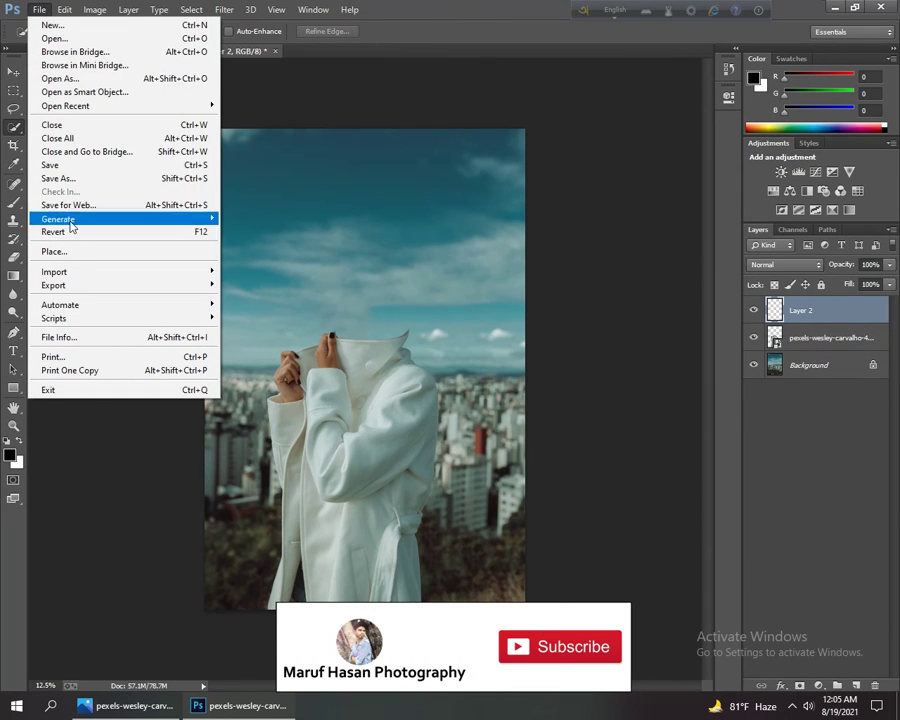
left_click(73, 251)
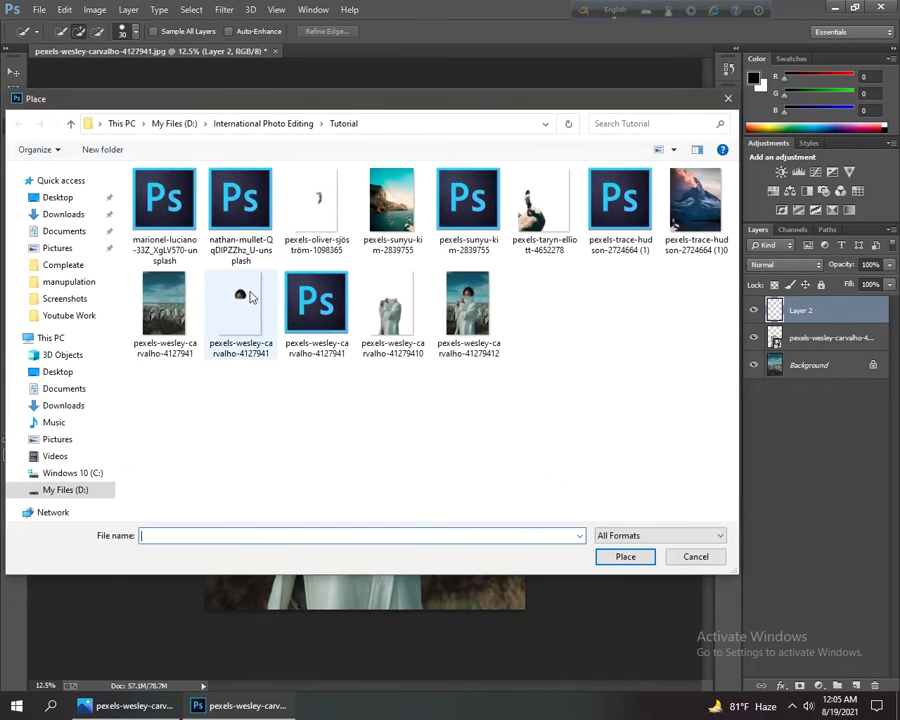
left_click(249, 307)
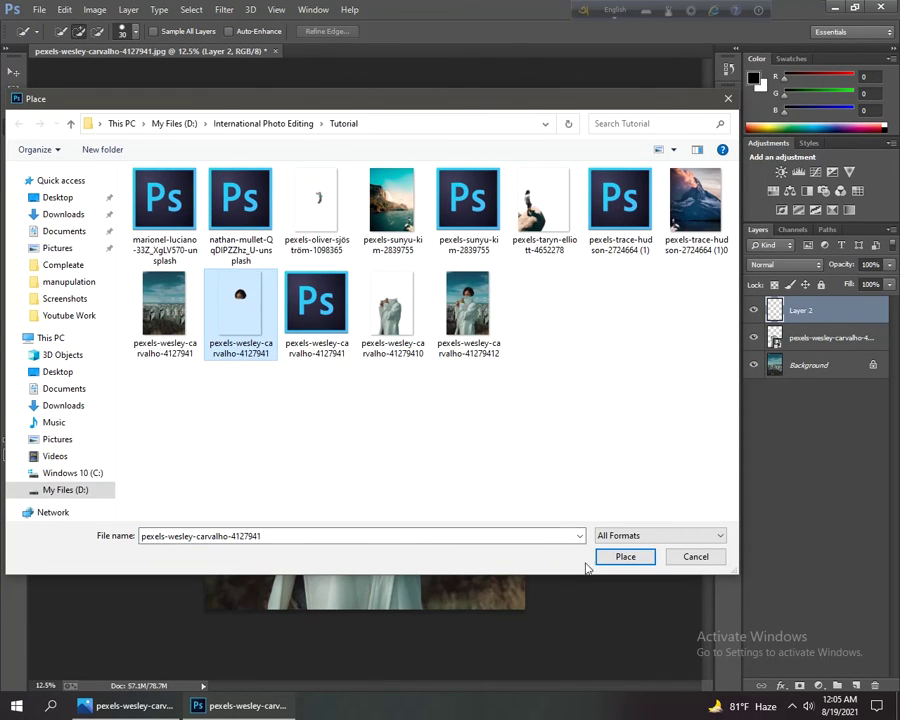
Step: Place the head image pexels-wesley-carvalho-4127941 and nudge it up three times above the collar
left_click(625, 557)
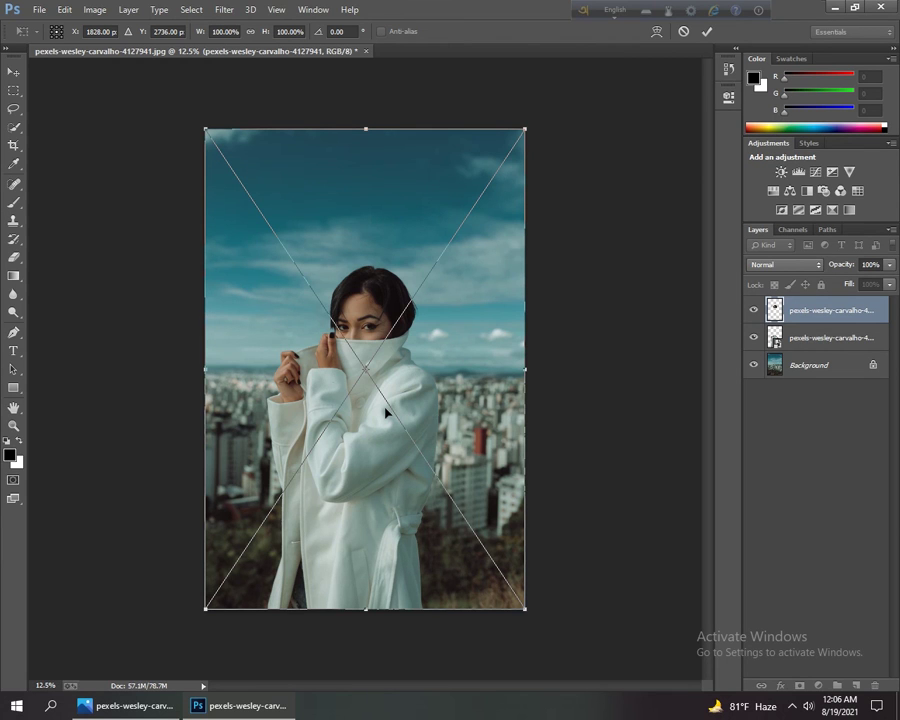
key("Up")
key("Up")
key("Up")
key("Up")
key("Up")
key("Up")
key("Up")
key("Up")
key("Up")
key("Up")
key("Up")
key("Up")
key("Up")
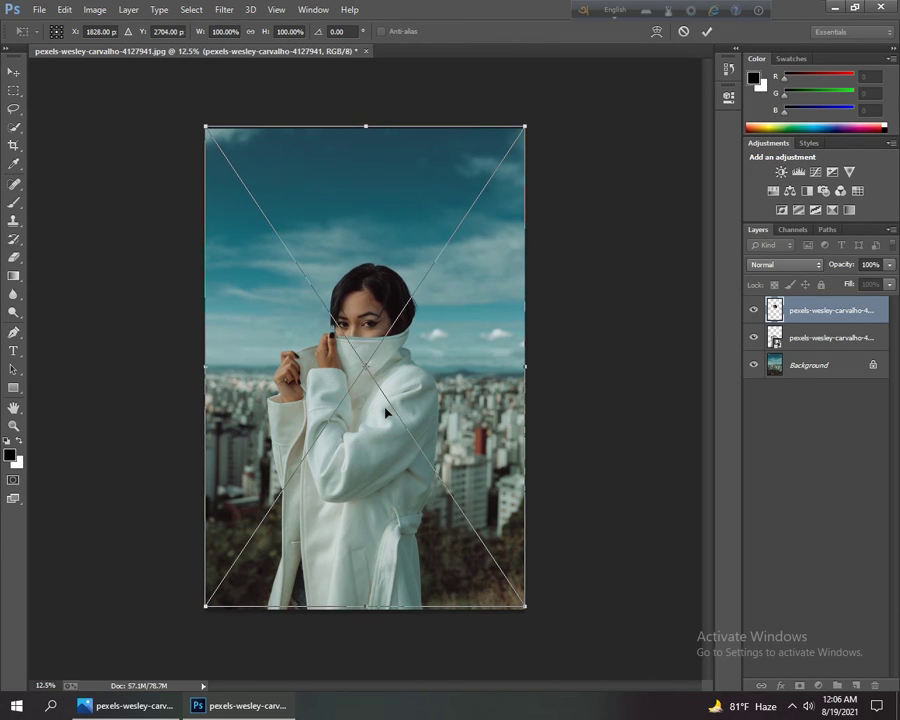
key("Up")
key("Up")
key("Up")
key("Up")
key("Up")
key("Up")
key("Up")
key("Up")
key("Up")
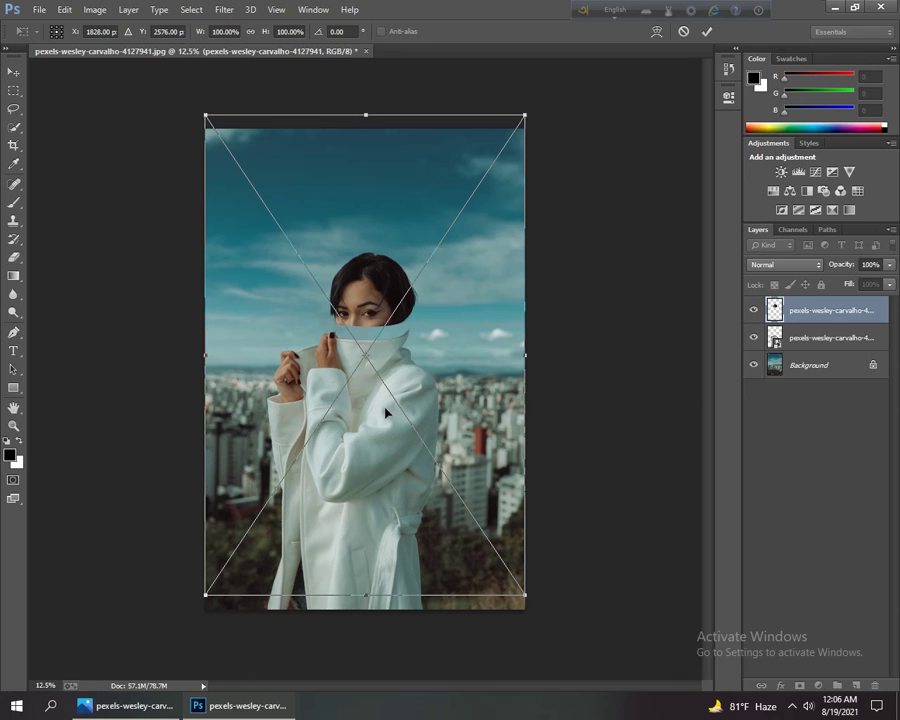
key("Up")
key("Up")
key("Up")
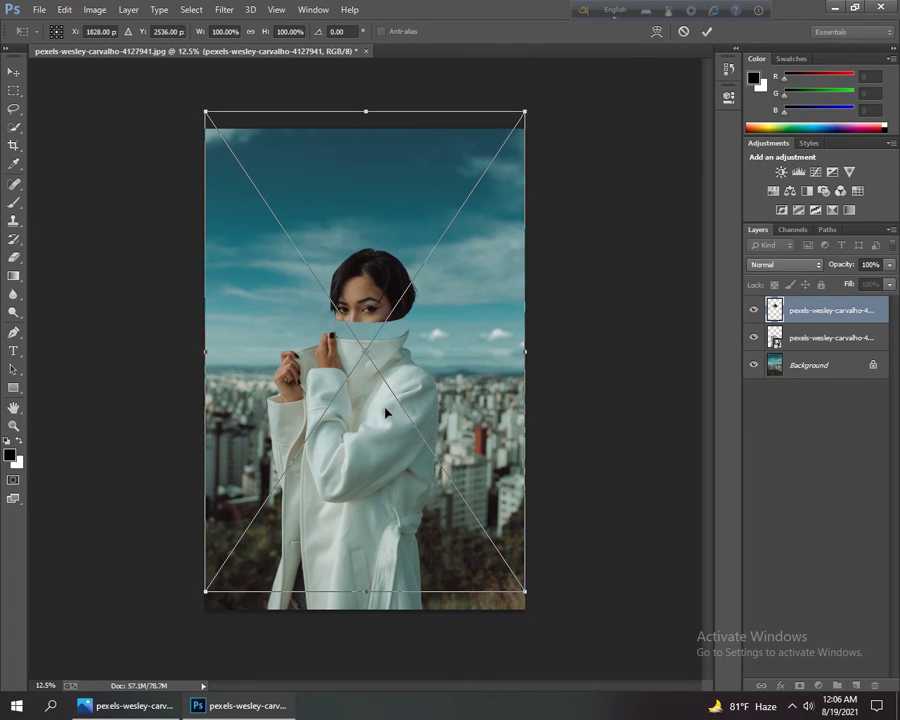
Step: Commit the head's position, then add a Red Photo Filter adjustment layer at 20% density
left_click(708, 36)
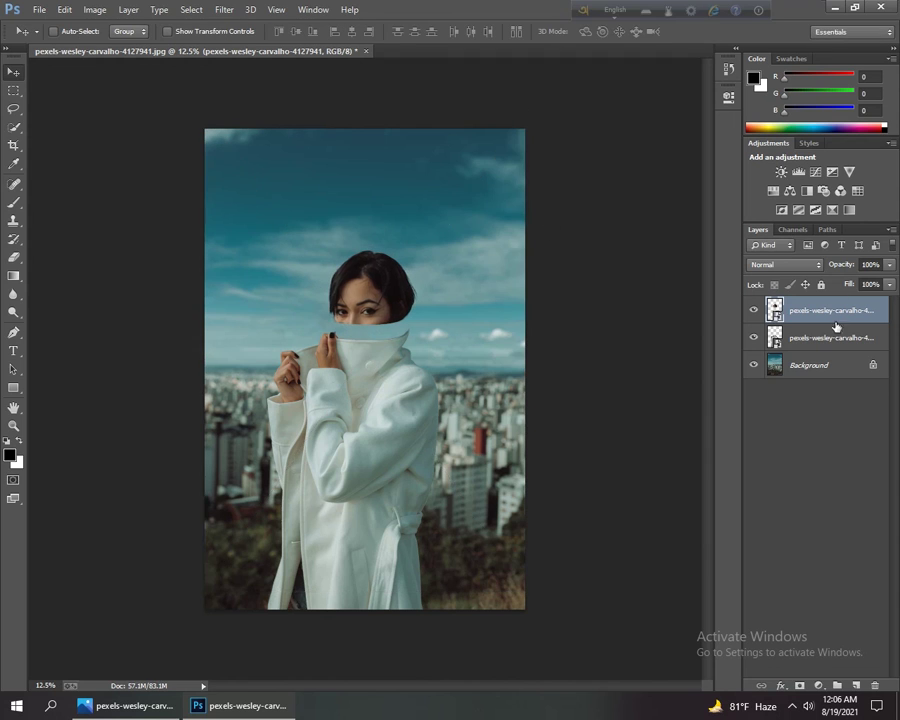
left_click(820, 685)
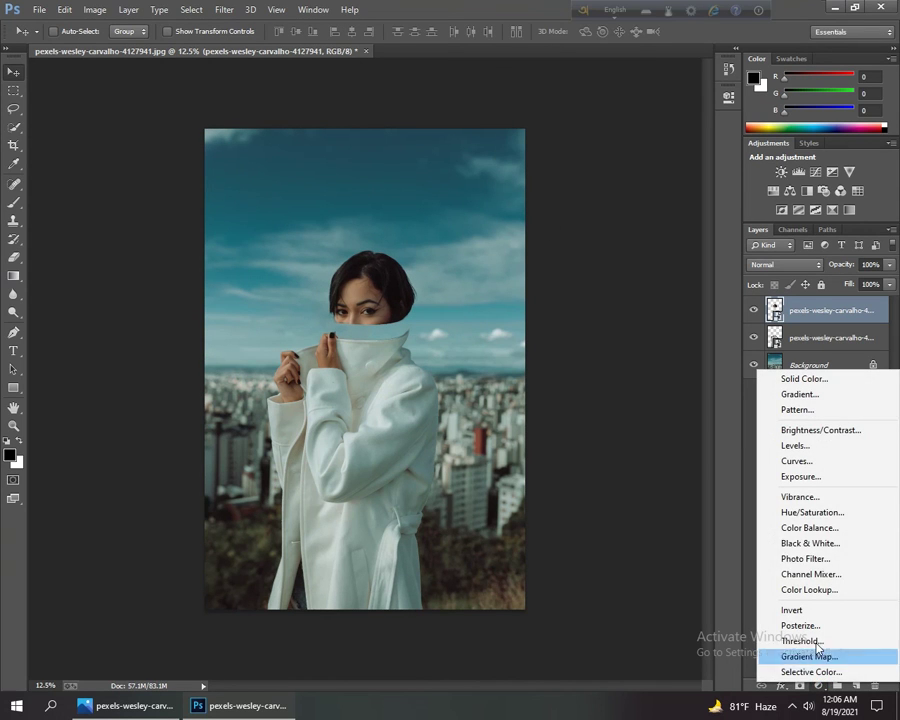
left_click(808, 560)
left_click(610, 131)
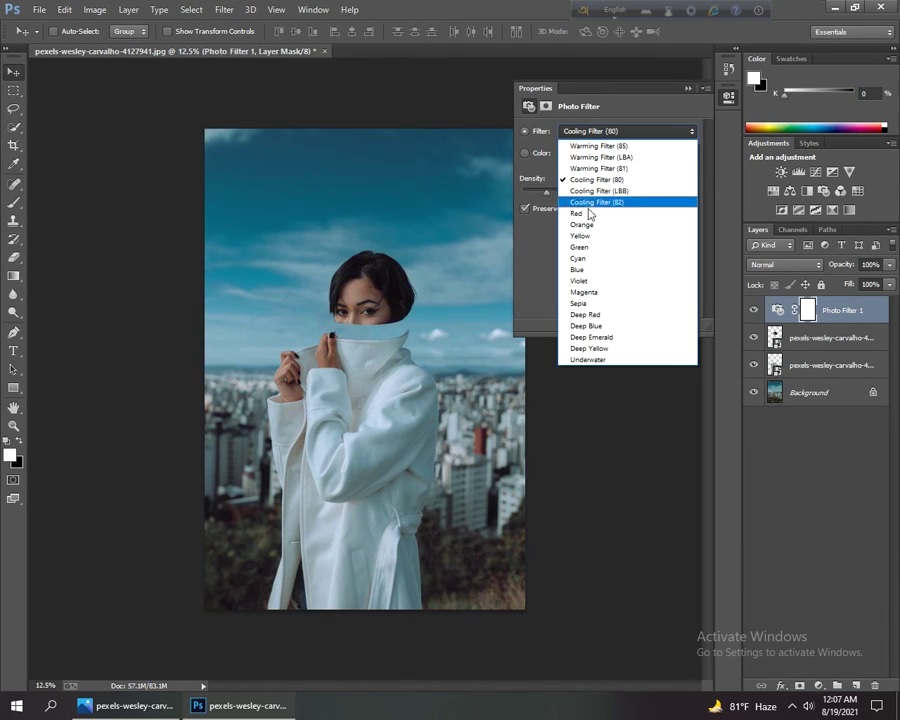
left_click(588, 210)
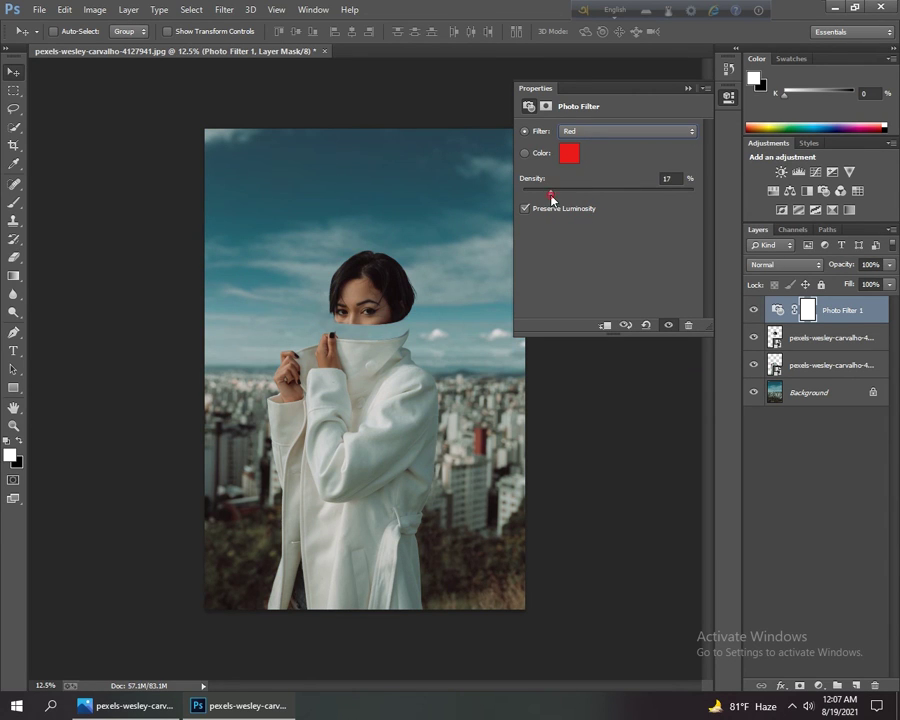
left_click_drag(552, 198, 559, 202)
left_click(559, 198)
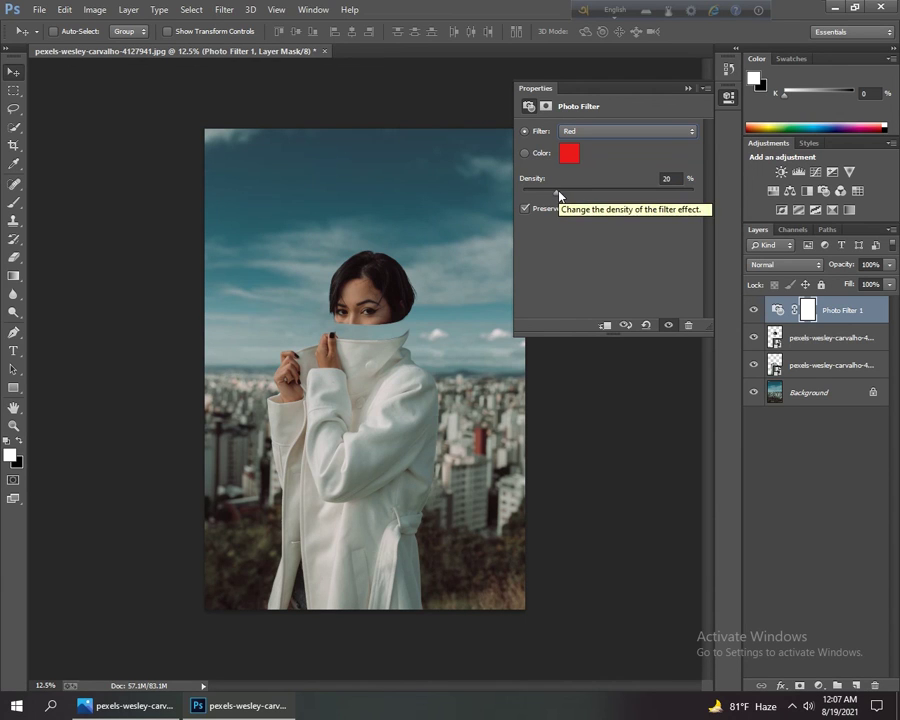
left_click(687, 90)
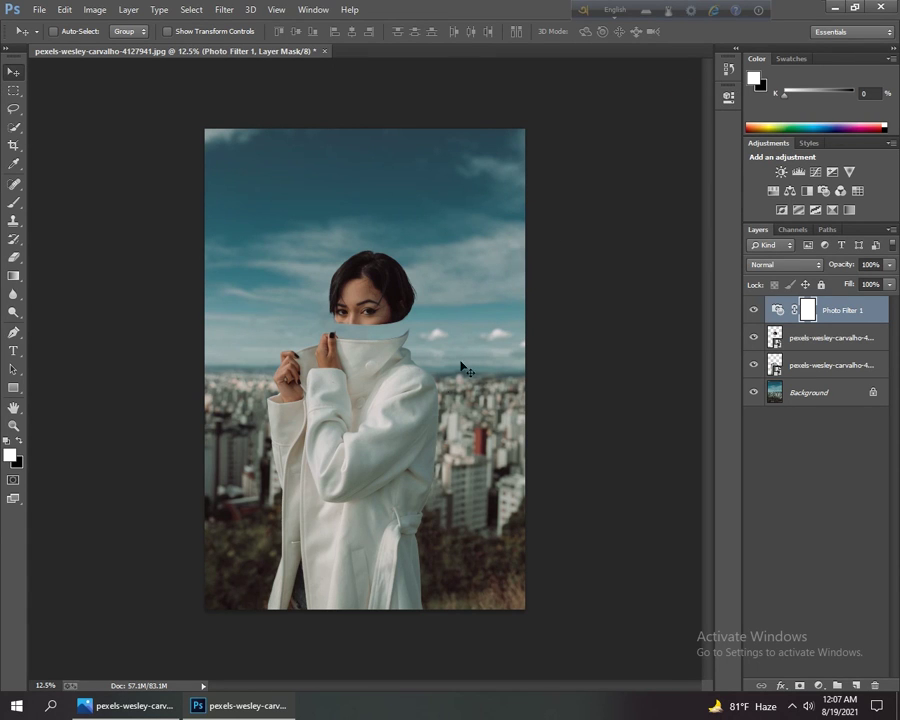